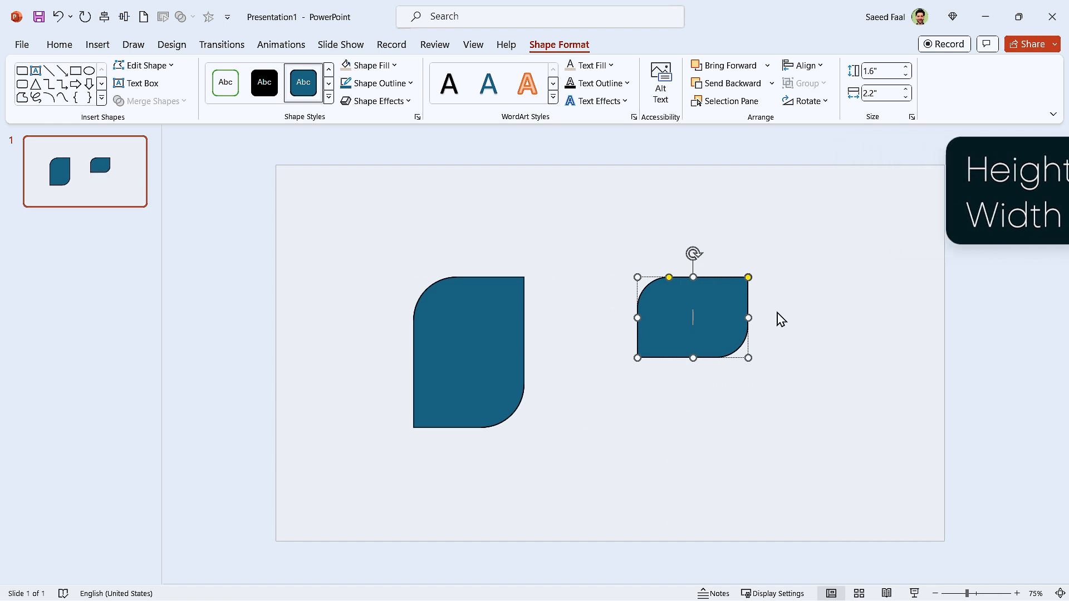
Fill the smaller, shorter shape with the theme's green colour
{"action": "left_click", "coordinate": [730, 466]}
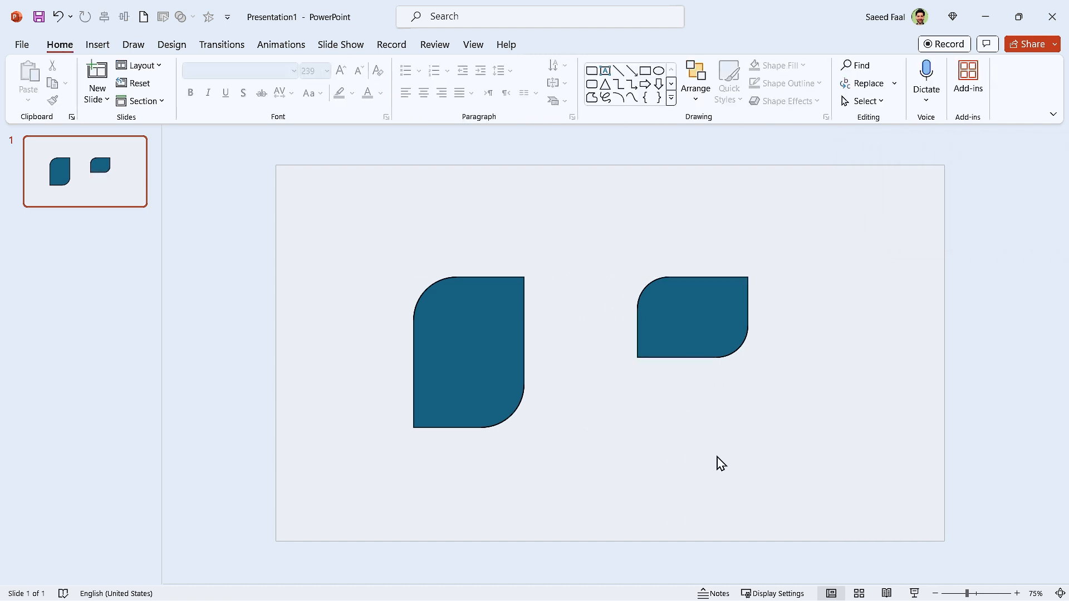
{"action": "left_click", "coordinate": [700, 345]}
{"action": "left_click", "coordinate": [383, 68]}
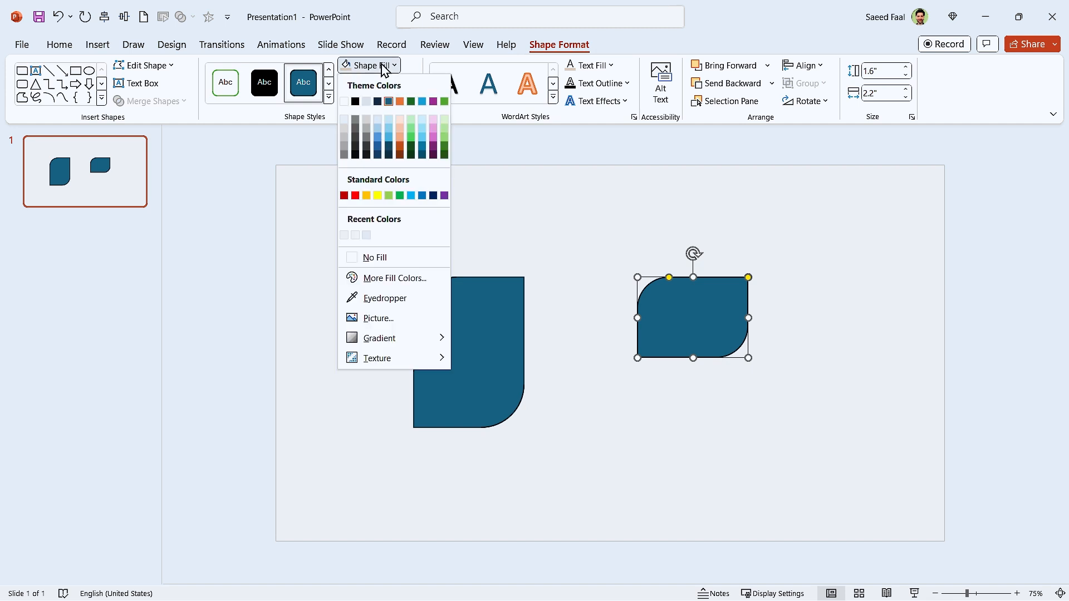
{"action": "left_click", "coordinate": [444, 102]}
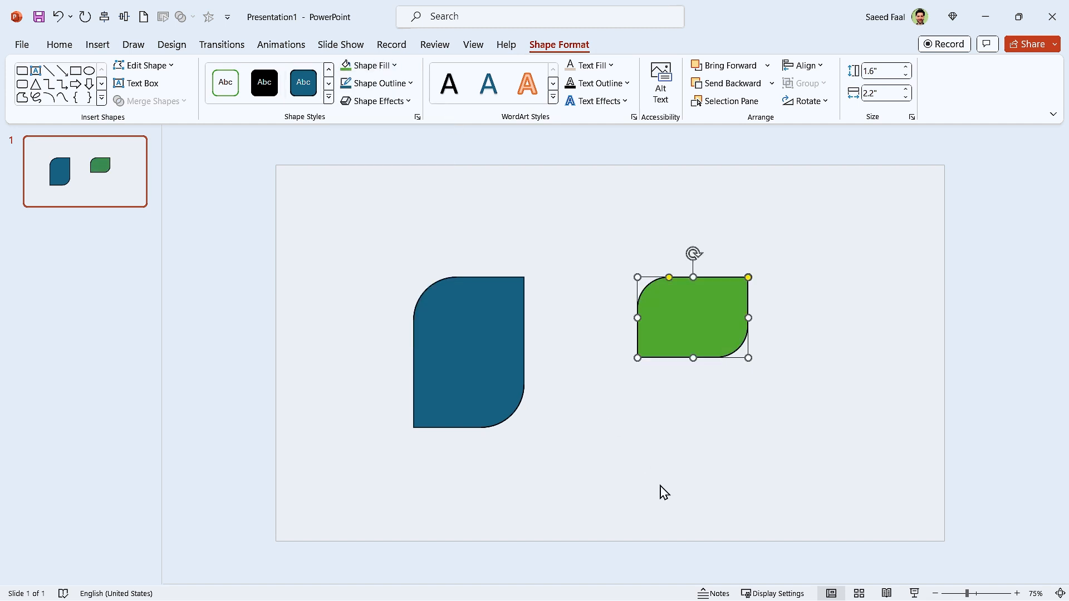
{"action": "left_click", "coordinate": [663, 493]}
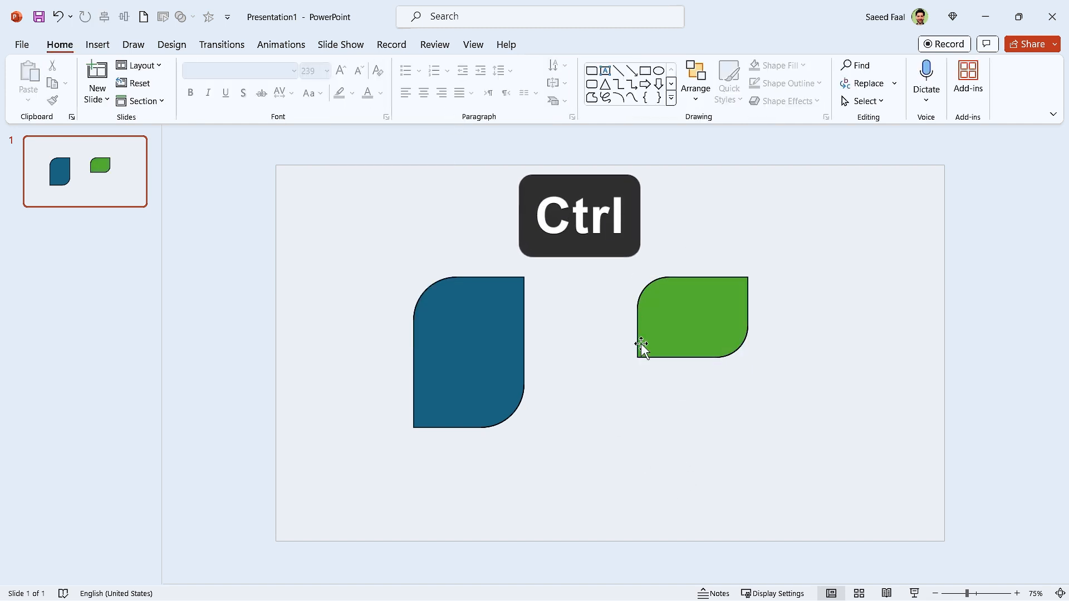
Align the blue and green shapes by their bottom and left edges, and move the pair nearer the slide's centre
{"action": "left_click", "coordinate": [499, 329], "text": "ctrl"}
{"action": "left_click", "coordinate": [714, 315], "text": "ctrl"}
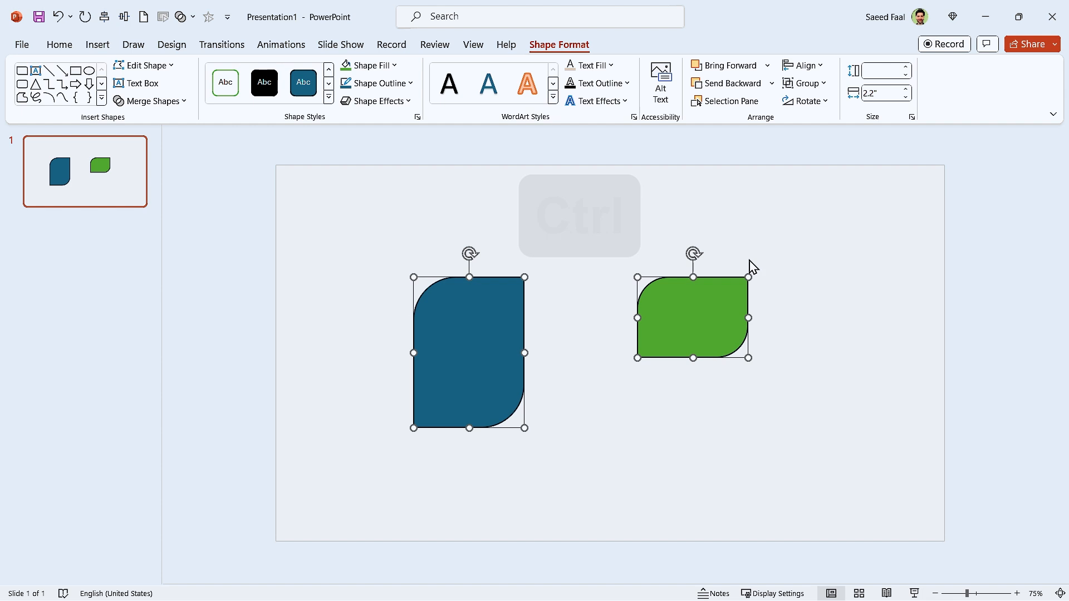
{"action": "left_click", "coordinate": [805, 66]}
{"action": "left_click", "coordinate": [830, 186]}
{"action": "left_click", "coordinate": [805, 67]}
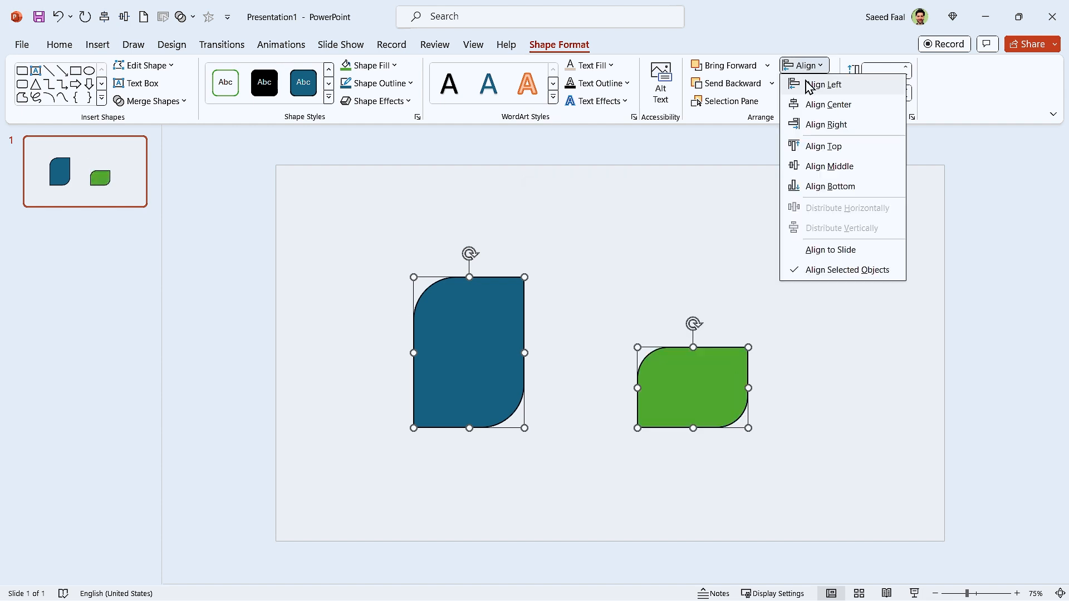
{"action": "left_click", "coordinate": [809, 86]}
{"action": "left_click_drag", "start_coordinate": [445, 310], "coordinate": [525, 298]}
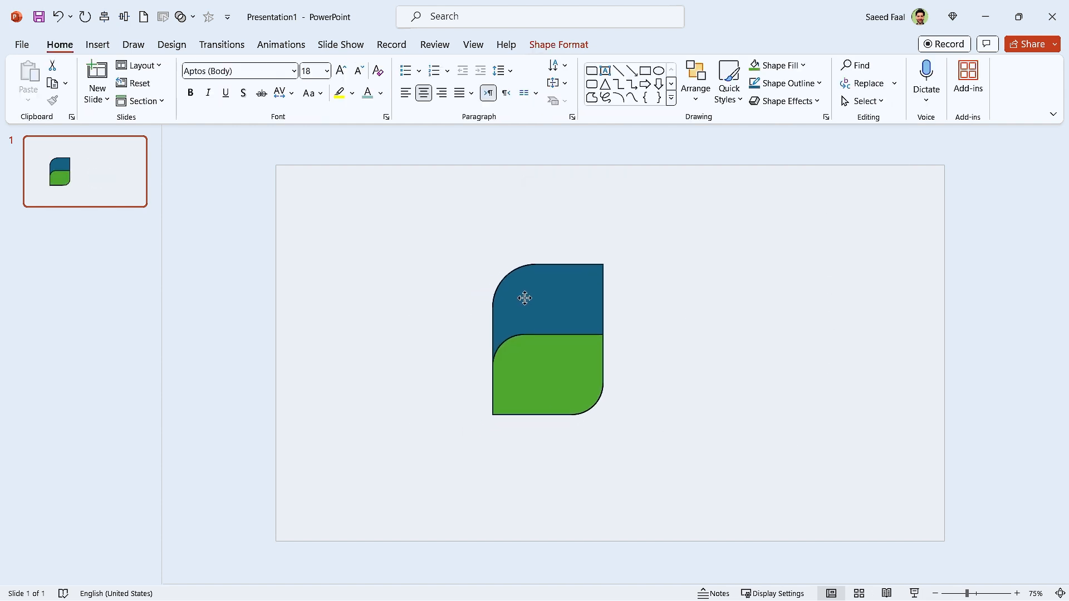
{"action": "left_click", "coordinate": [441, 406], "text": "ctrl"}
Subtract the green shape from the blue shape
{"action": "left_click", "coordinate": [529, 303], "text": "ctrl"}
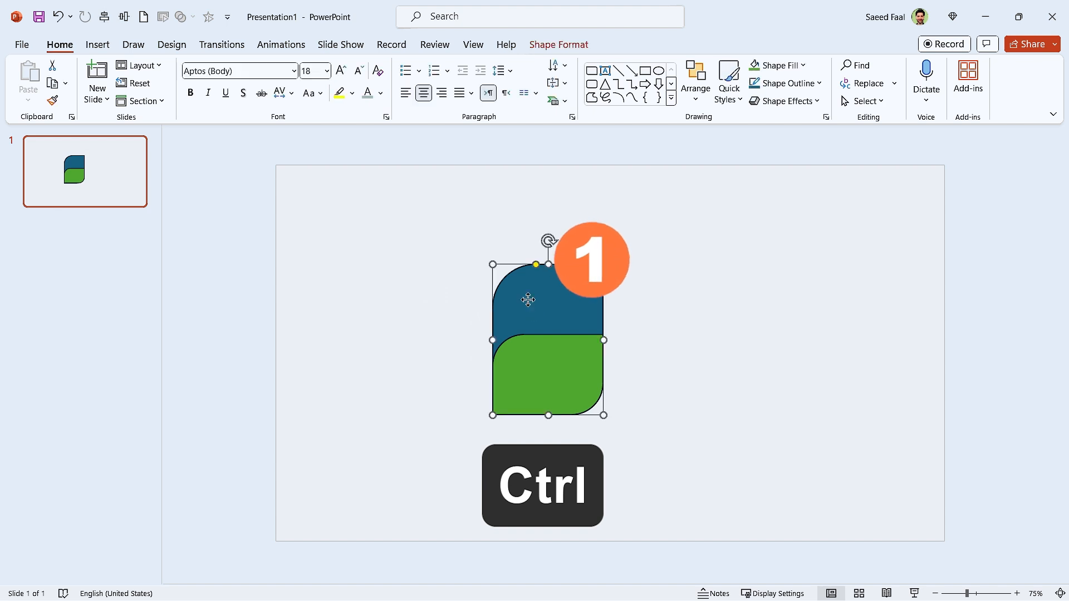
{"action": "left_click", "coordinate": [540, 374], "text": "ctrl"}
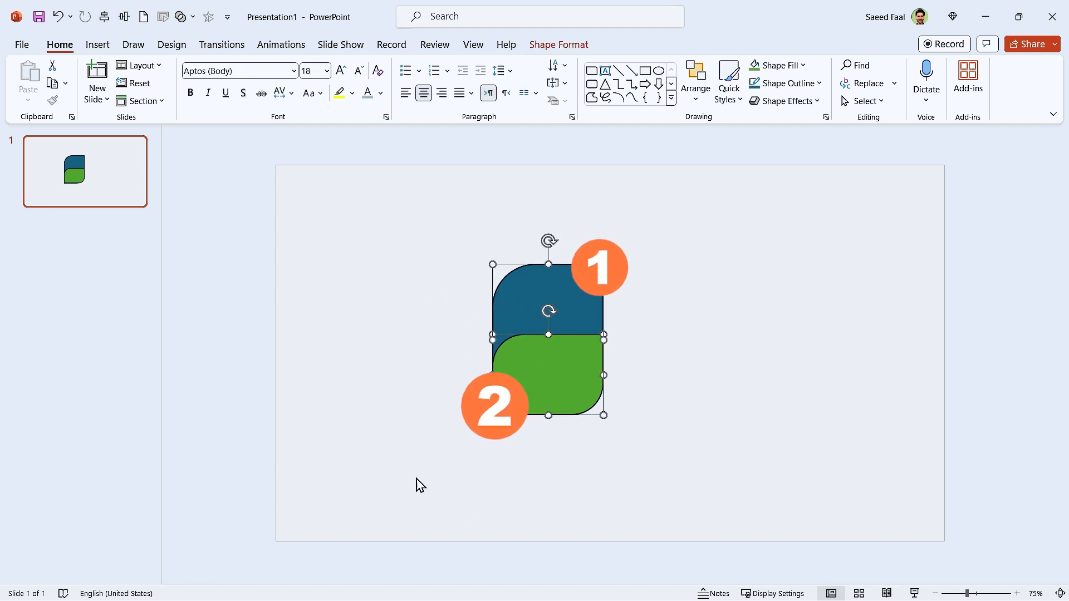
{"action": "left_click", "coordinate": [559, 44]}
{"action": "left_click", "coordinate": [167, 104]}
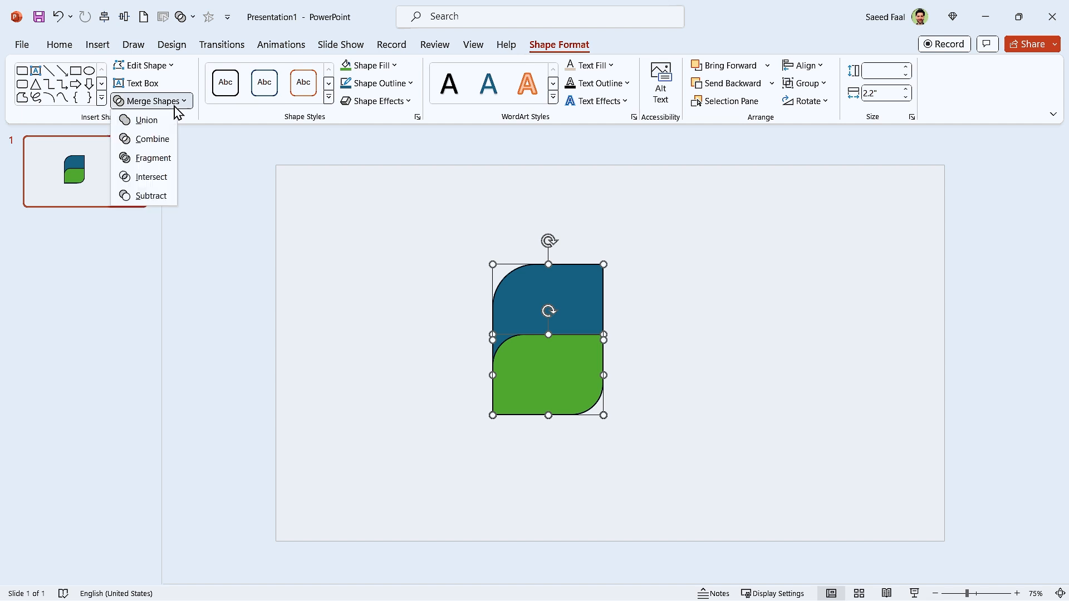
{"action": "left_click", "coordinate": [151, 195]}
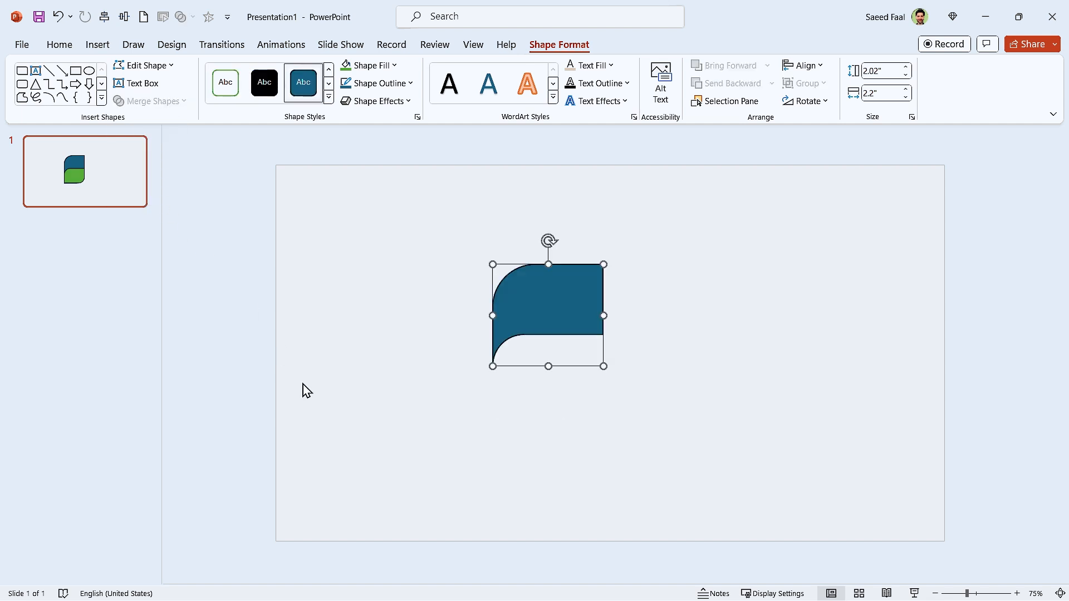
{"action": "left_click", "coordinate": [353, 465]}
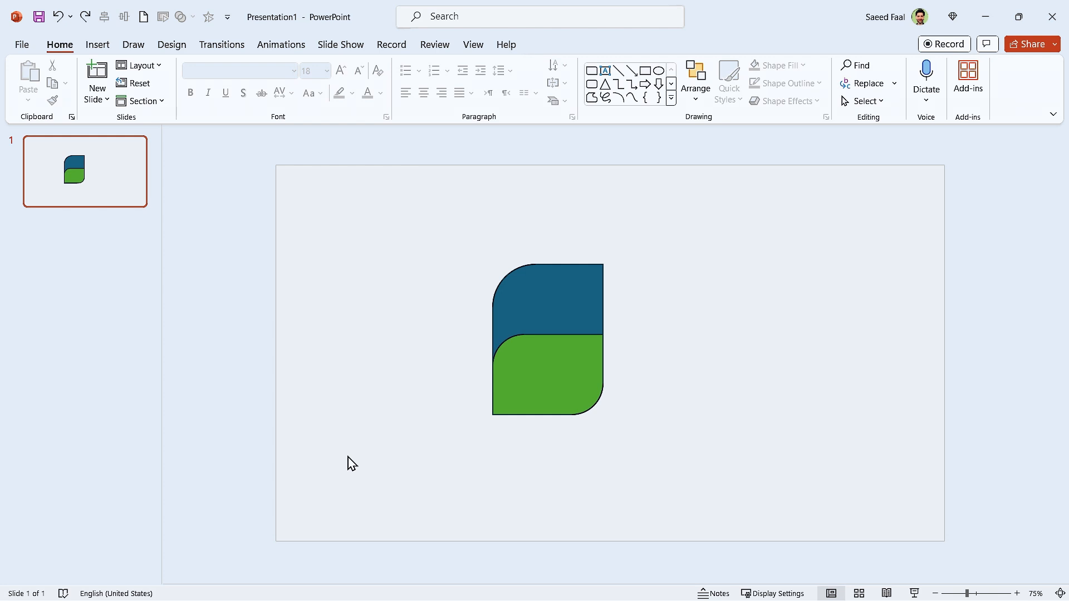
Try the subtraction in reverse order, cutting the blue shape out of the green one
{"action": "left_click", "coordinate": [541, 372]}
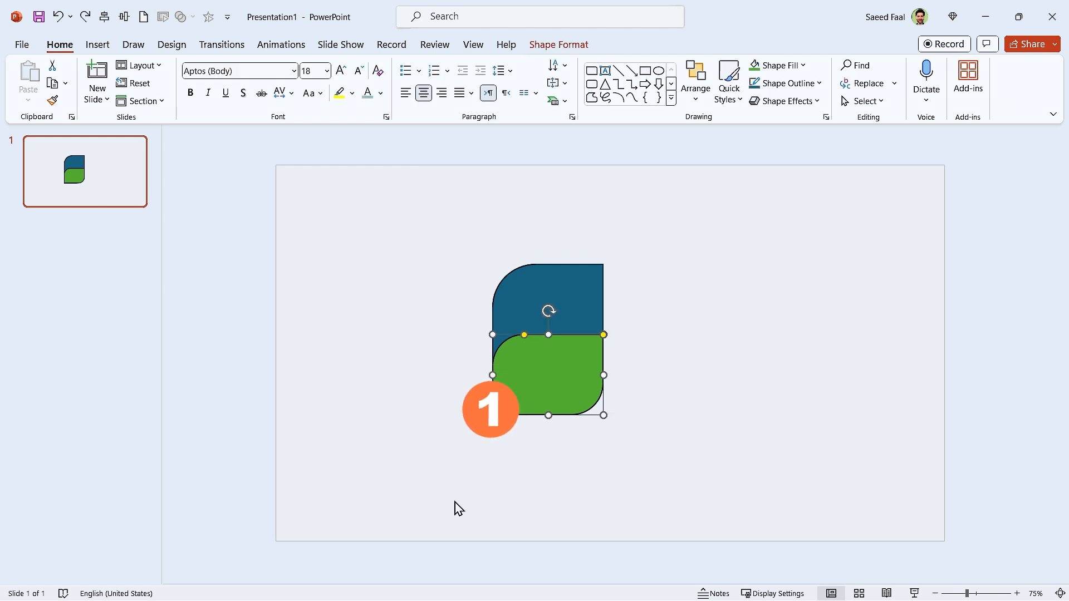
{"action": "left_click", "coordinate": [526, 291], "text": "shift"}
{"action": "left_click", "coordinate": [543, 45]}
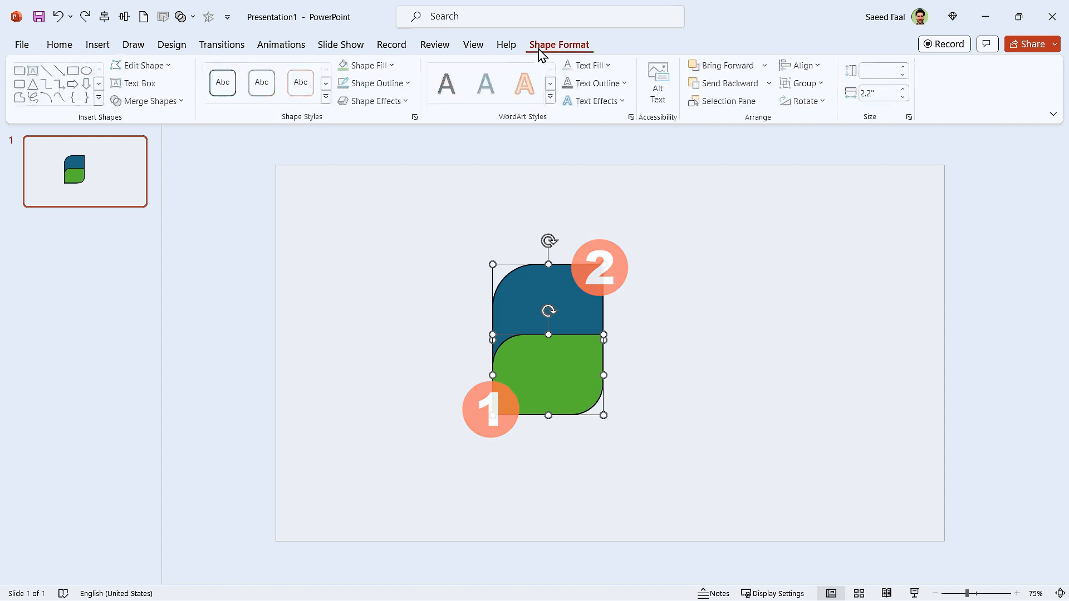
{"action": "left_click", "coordinate": [153, 101]}
{"action": "left_click", "coordinate": [151, 195]}
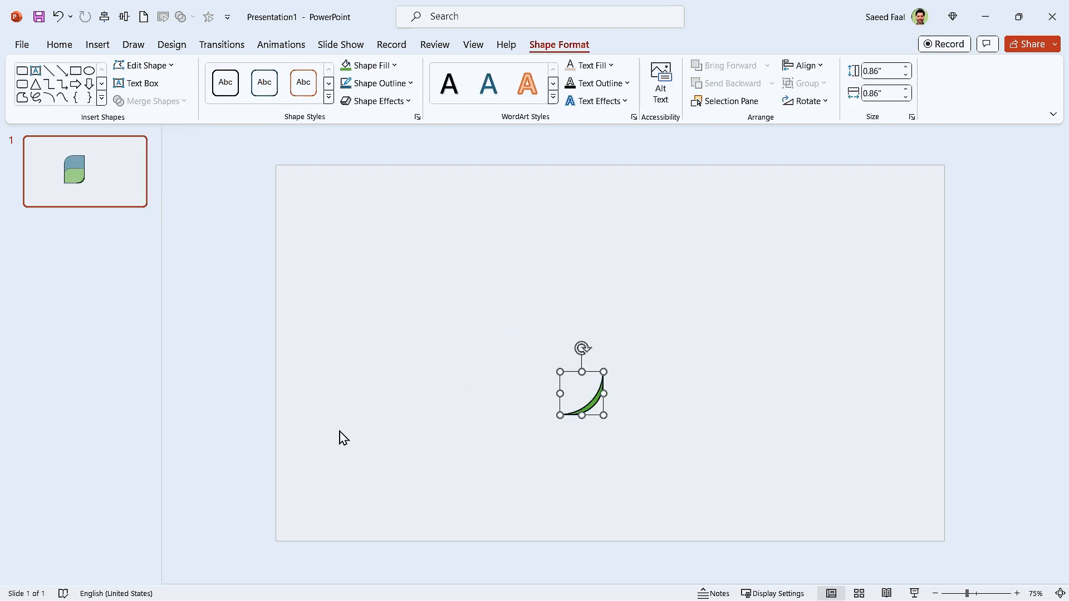
{"action": "left_click", "coordinate": [342, 442]}
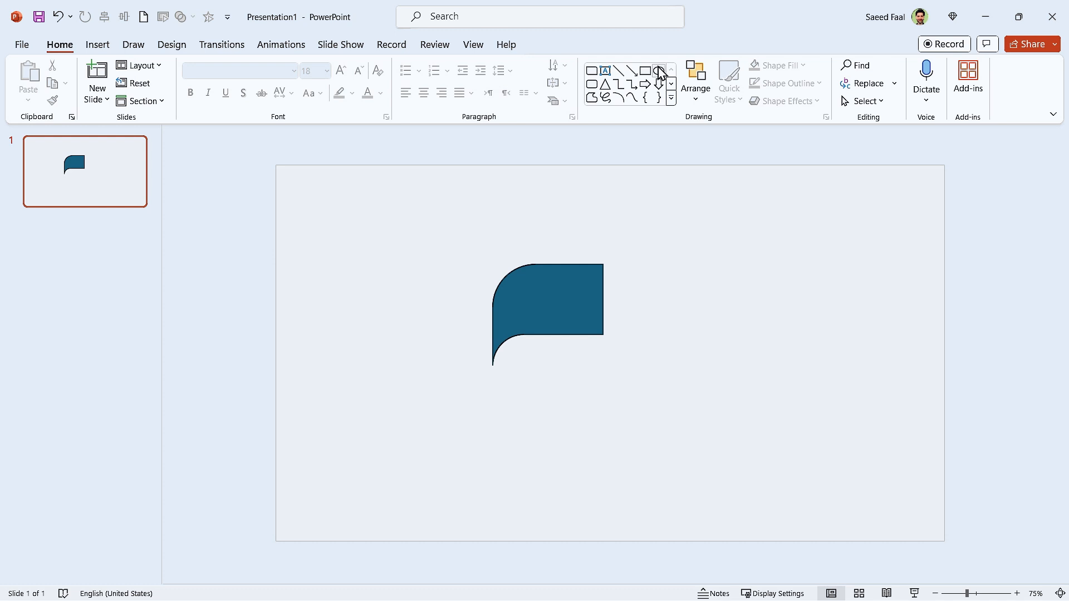
Draw a circle about 1.88" across to the right of the blue cut shape
{"action": "left_click", "coordinate": [658, 70]}
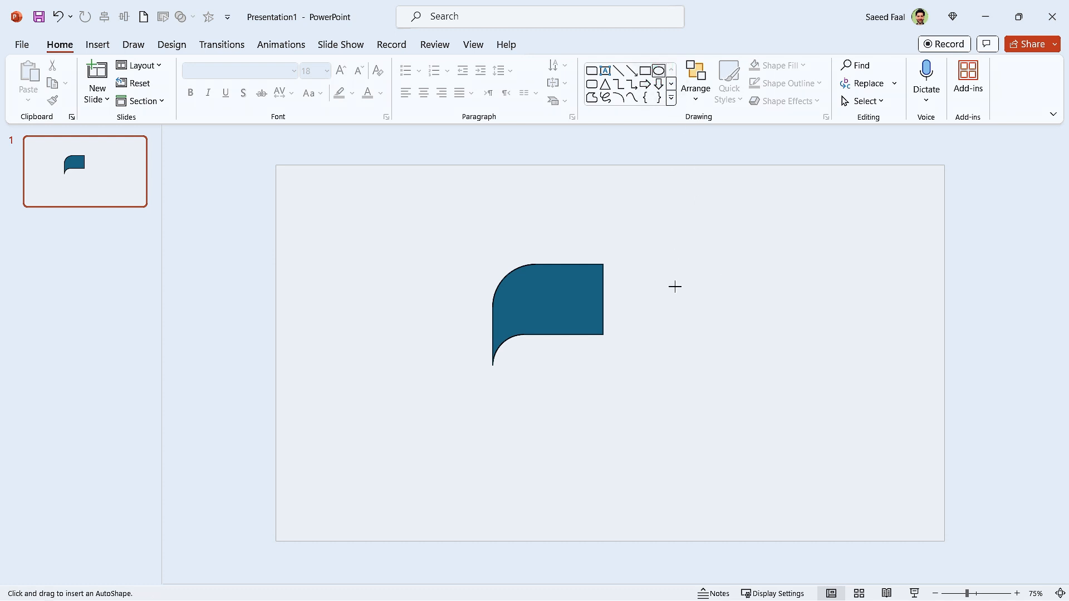
{"action": "left_click_drag", "start_coordinate": [669, 257], "coordinate": [765, 349]}
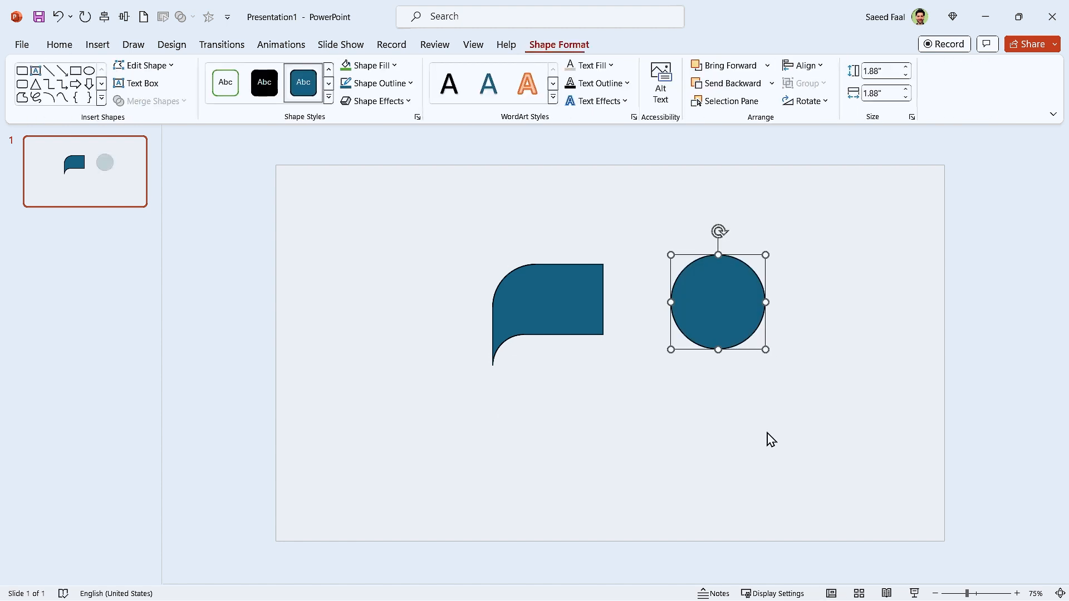
{"action": "left_click", "coordinate": [766, 438]}
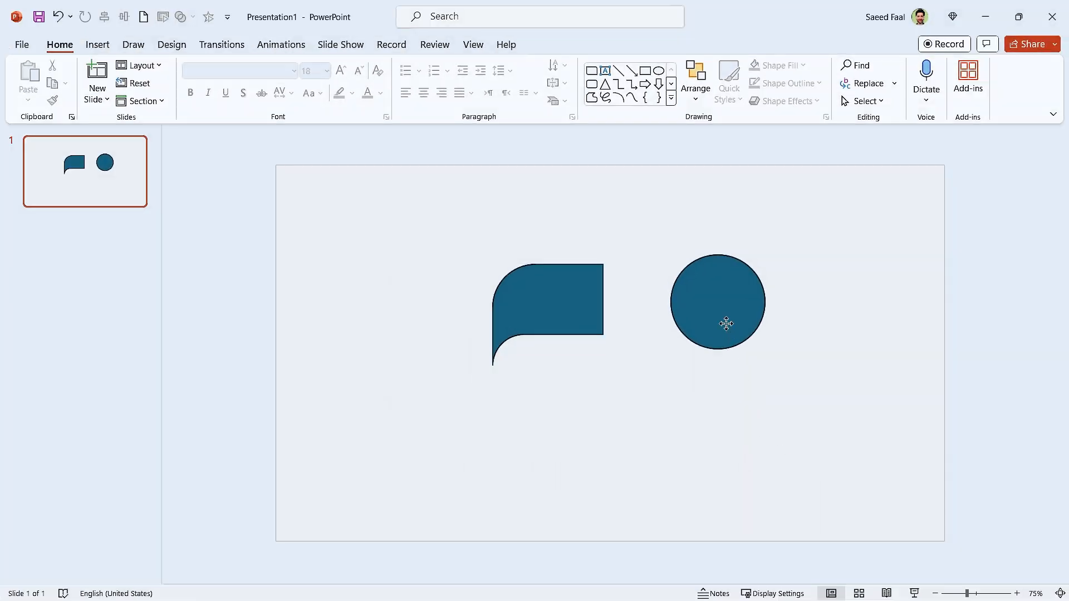
Set the circle's height and width to 1.4"
{"action": "left_click", "coordinate": [726, 323]}
{"action": "left_click", "coordinate": [559, 44]}
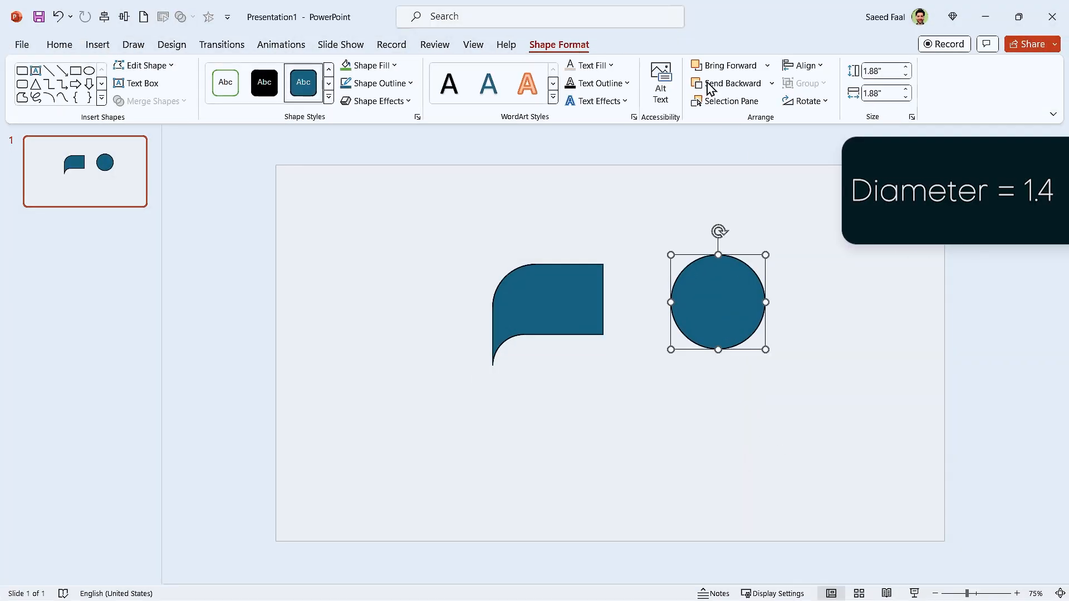
{"action": "left_click", "coordinate": [889, 72]}
{"action": "left_click", "coordinate": [882, 90]}
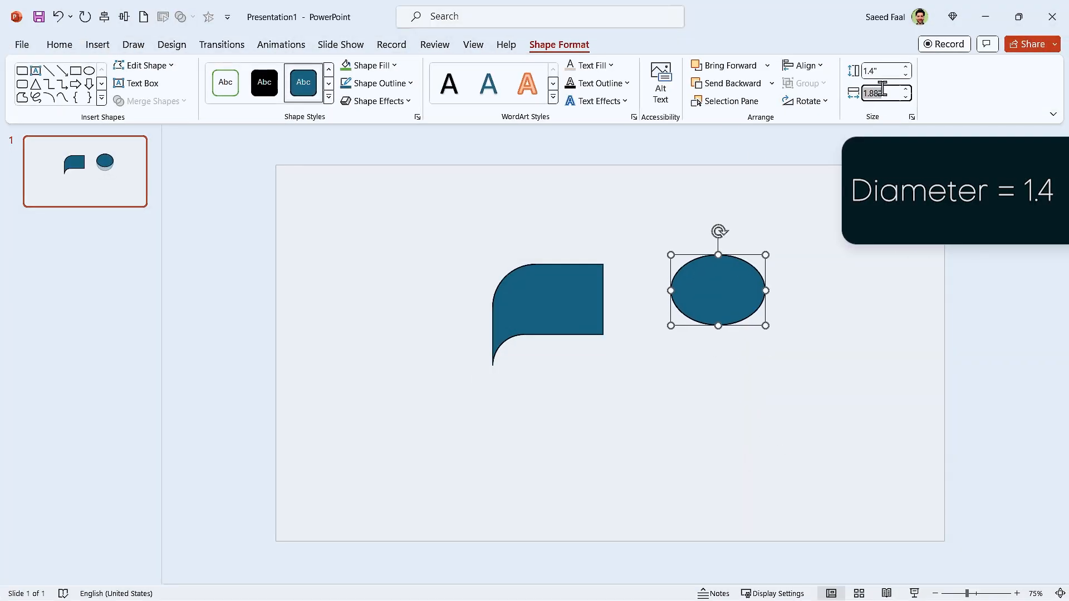
{"action": "key", "text": "Return"}
{"action": "left_click", "coordinate": [750, 501]}
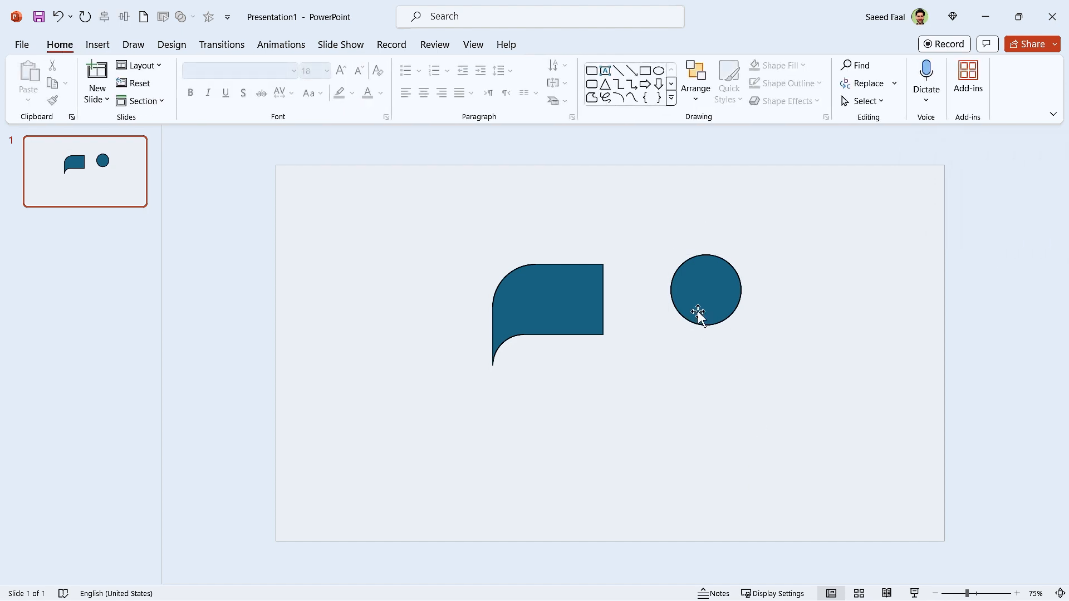
Move the circle onto the blue shape so it is centred on the straight right edge
{"action": "left_click", "coordinate": [716, 288]}
{"action": "left_click_drag", "start_coordinate": [716, 288], "coordinate": [612, 297]}
{"action": "left_click", "coordinate": [628, 340]}
Merge the circle and the blue shape into one shape with Union
{"action": "left_click_drag", "start_coordinate": [628, 339], "coordinate": [418, 440]}
{"action": "left_click", "coordinate": [559, 44]}
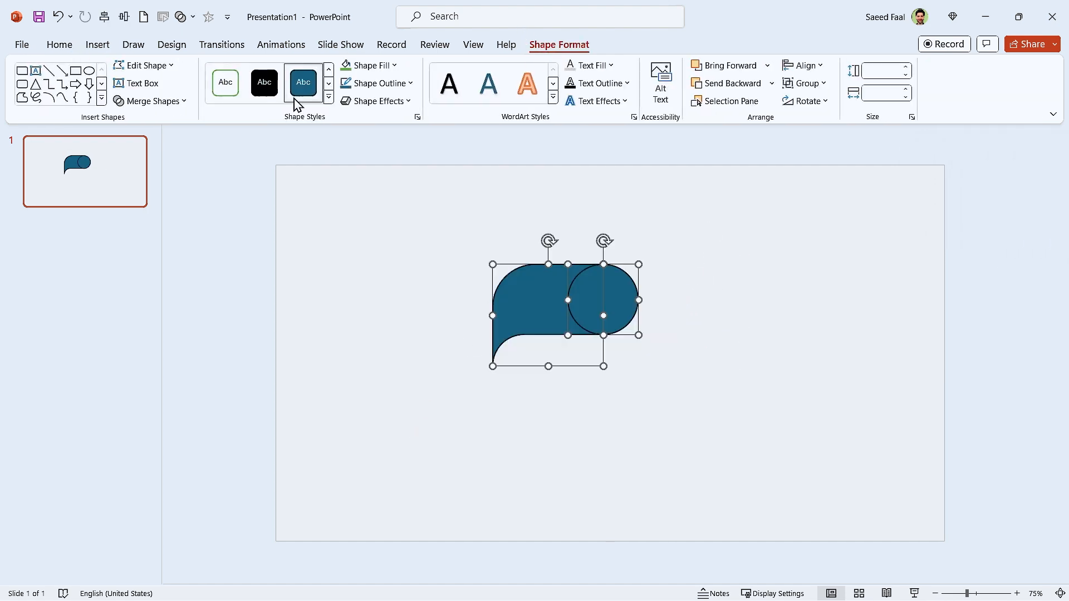
{"action": "left_click", "coordinate": [150, 101]}
{"action": "left_click", "coordinate": [158, 119]}
{"action": "left_click", "coordinate": [550, 417]}
Duplicate the merged shape into a diagonal cascade of four, and distribute the shapes evenly vertically and horizontally
{"action": "left_click_drag", "start_coordinate": [519, 301], "coordinate": [573, 277]}
{"action": "left_click", "coordinate": [555, 517]}
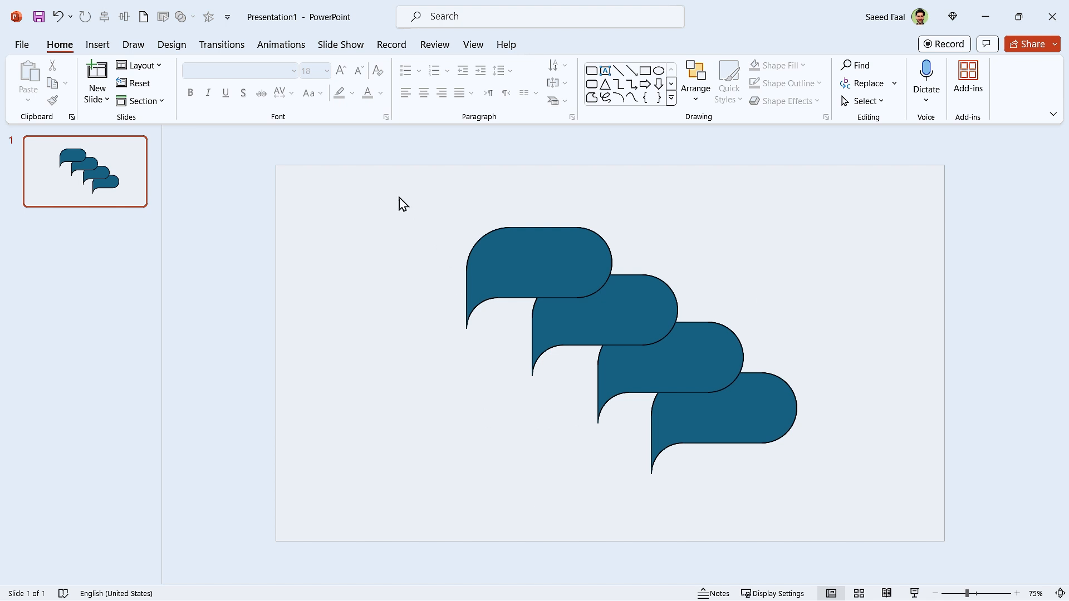
{"action": "left_click_drag", "start_coordinate": [384, 178], "coordinate": [889, 523]}
{"action": "left_click", "coordinate": [559, 45]}
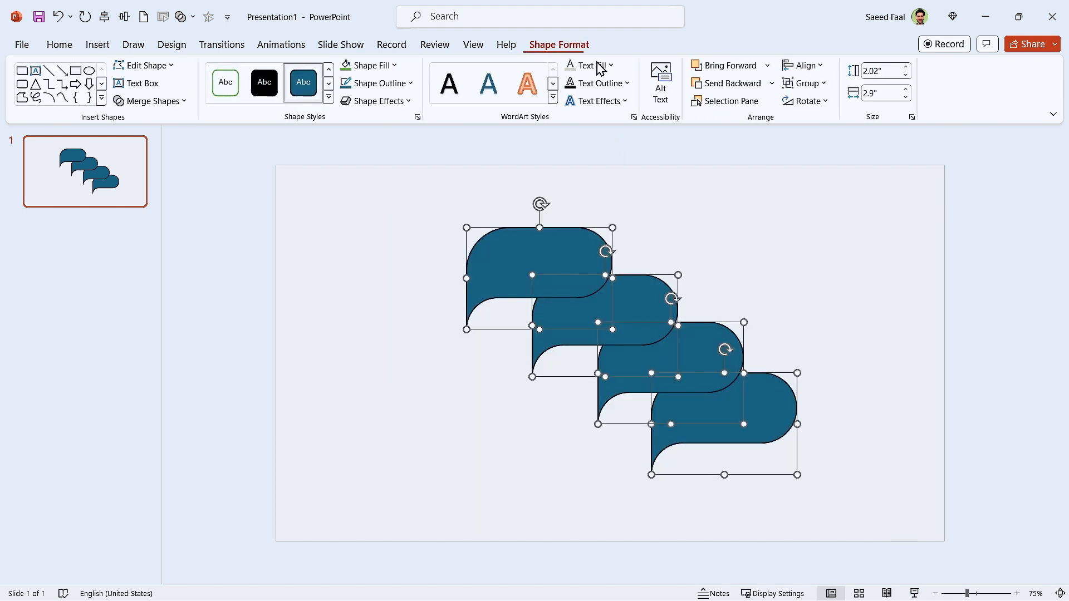
{"action": "left_click", "coordinate": [805, 67]}
{"action": "left_click", "coordinate": [823, 227]}
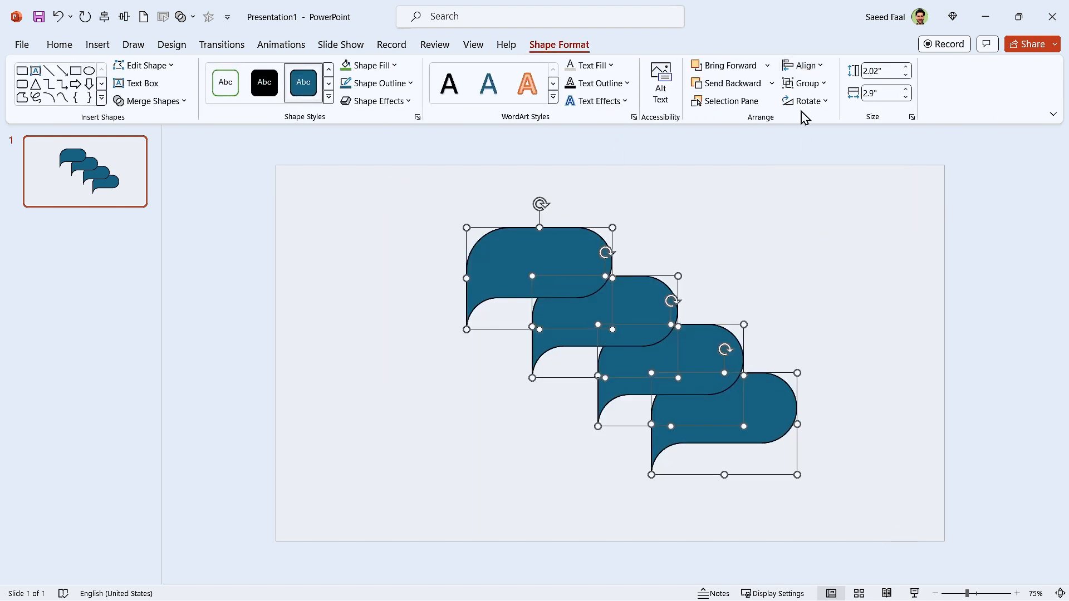
{"action": "left_click", "coordinate": [803, 66]}
{"action": "left_click", "coordinate": [823, 207]}
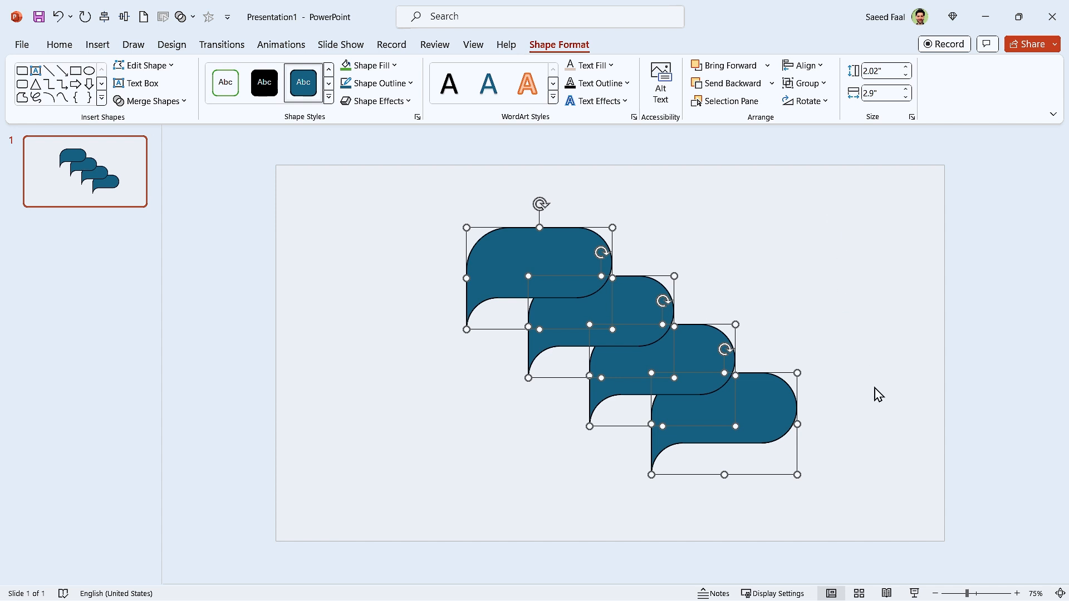
{"action": "left_click", "coordinate": [903, 475]}
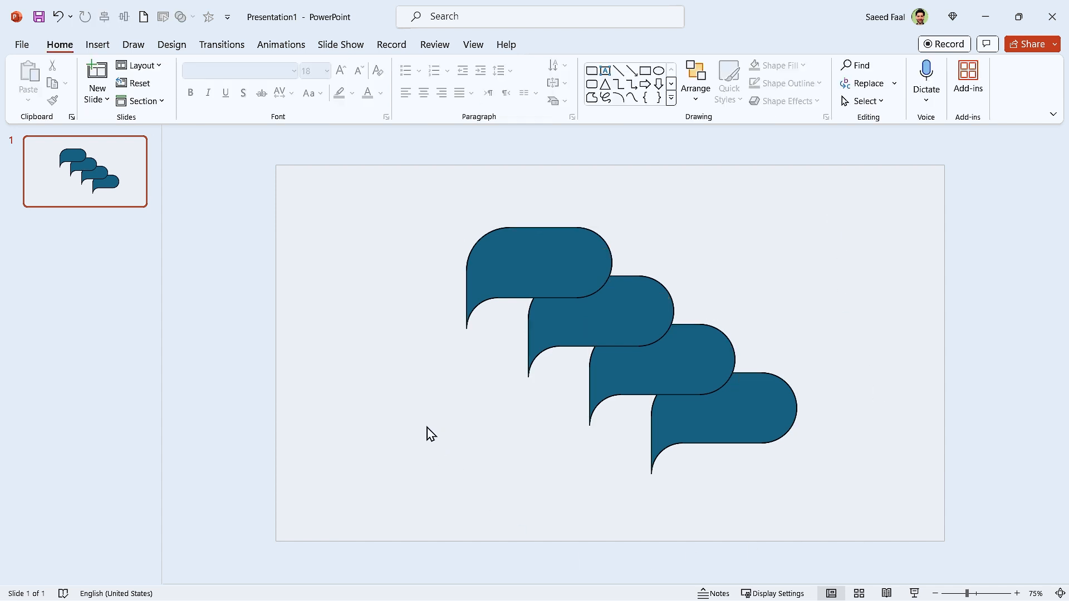
Group the four shapes to centre them vertically and horizontally on the slide, and ungroup them again
{"action": "left_click_drag", "start_coordinate": [374, 190], "coordinate": [873, 513]}
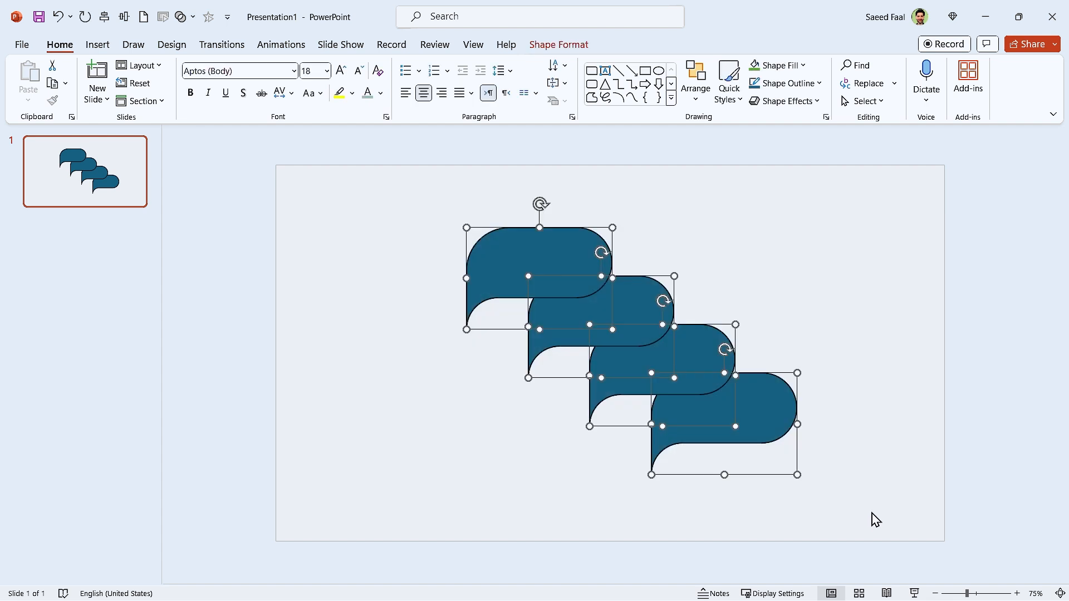
{"action": "key", "text": "ctrl+g"}
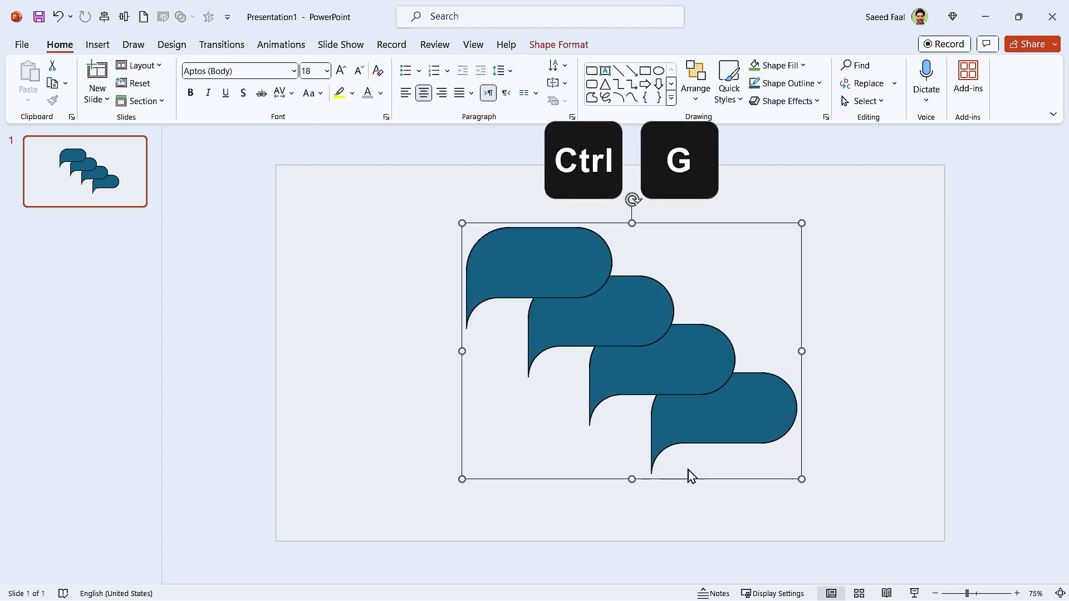
{"action": "left_click", "coordinate": [124, 17]}
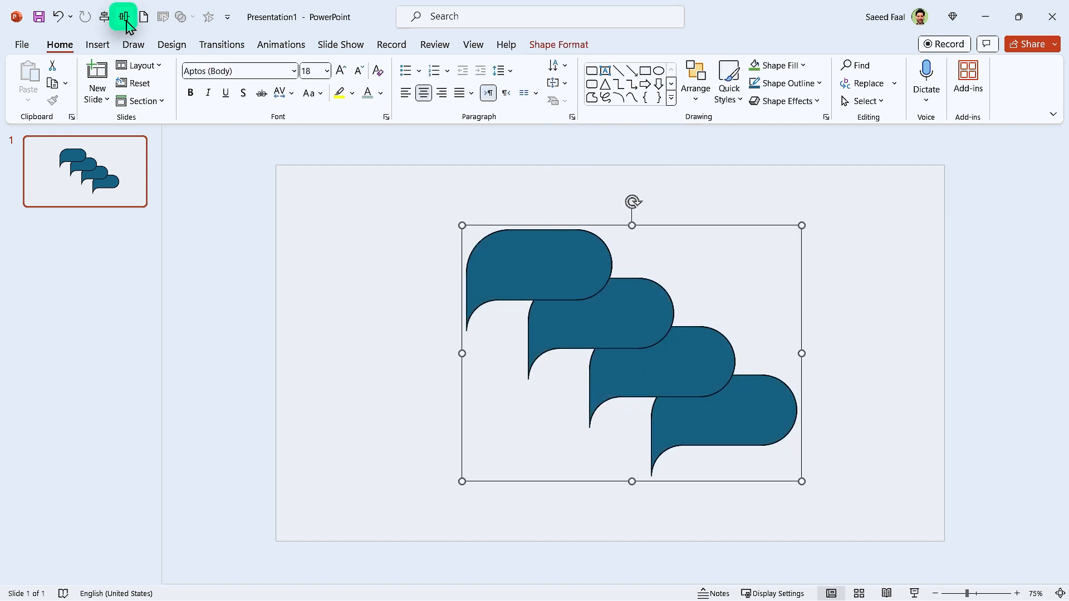
{"action": "left_click", "coordinate": [104, 17]}
{"action": "left_click", "coordinate": [362, 410]}
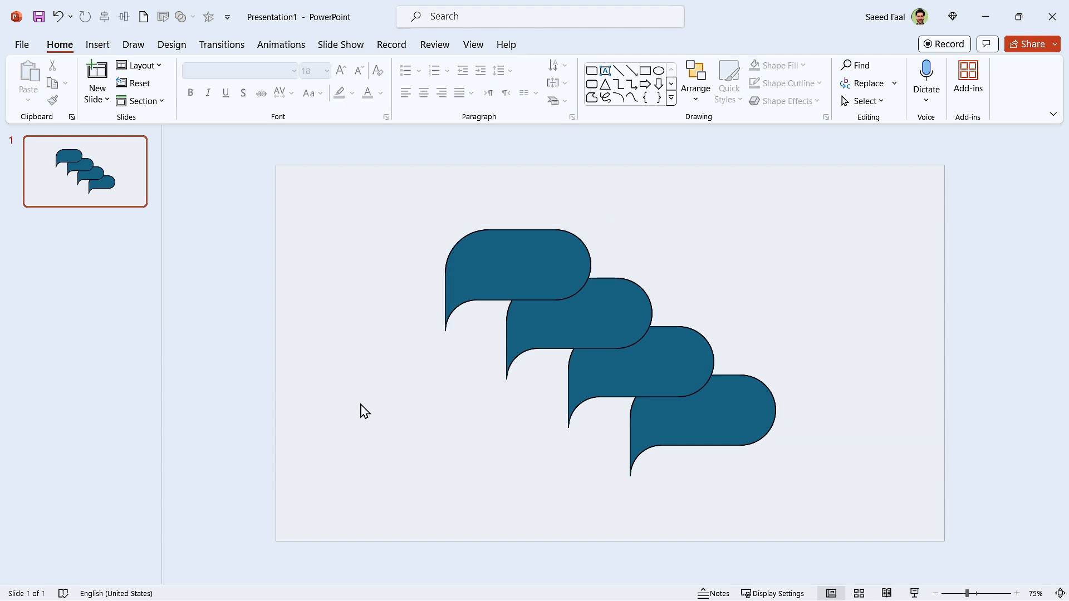
{"action": "right_click", "coordinate": [576, 329]}
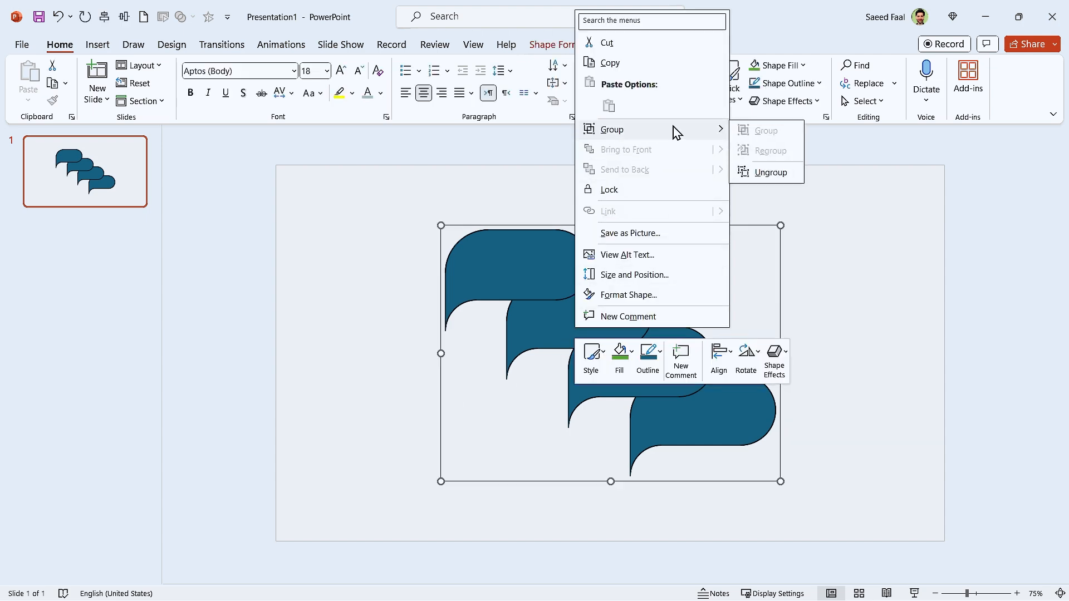
{"action": "key", "text": "Escape"}
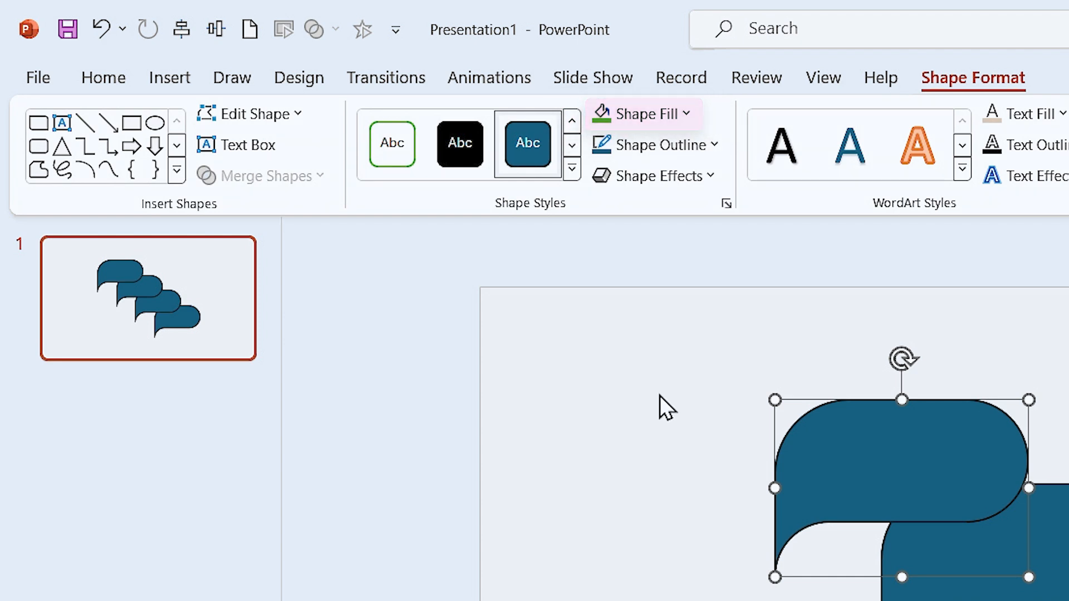
Add the Shape Fill command to the Quick Access Toolbar
{"action": "right_click", "coordinate": [650, 118]}
{"action": "left_click", "coordinate": [740, 139]}
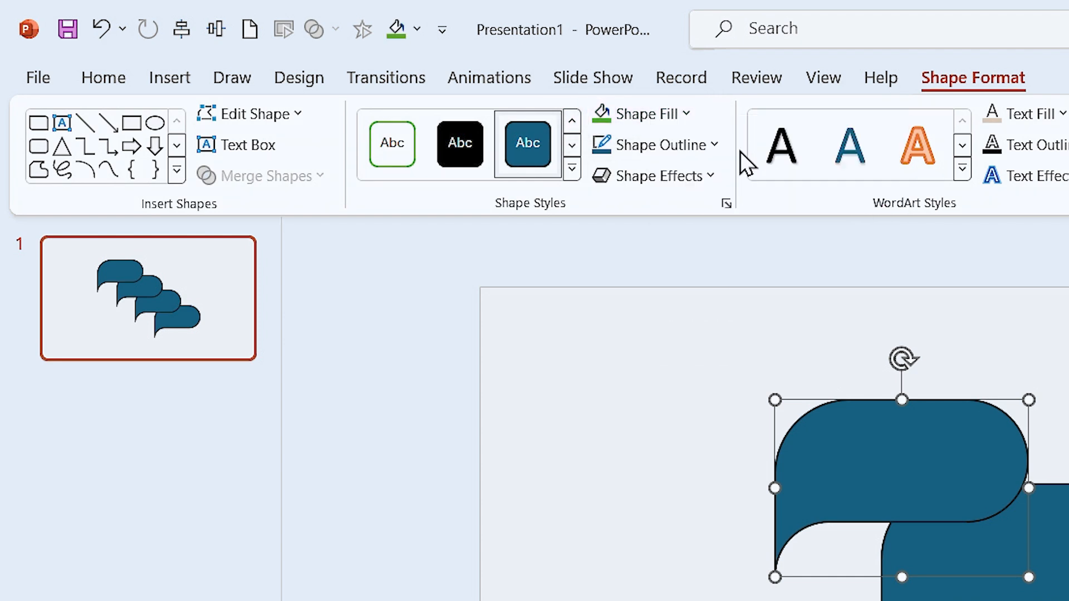
Remove the Shape Fill command from the Quick Access Toolbar
{"action": "left_click", "coordinate": [417, 29]}
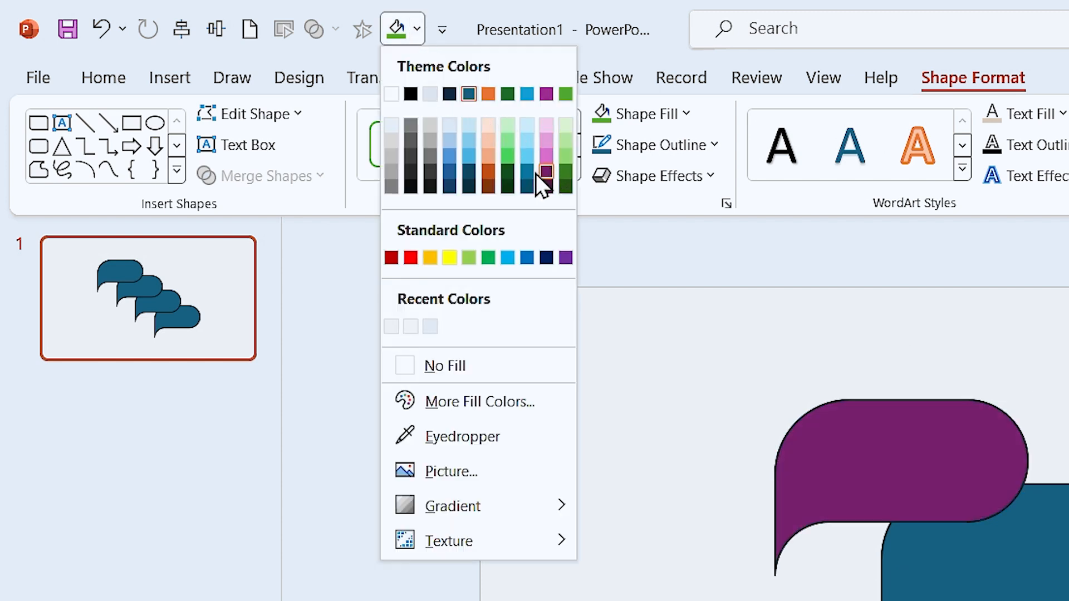
{"action": "left_click", "coordinate": [659, 429]}
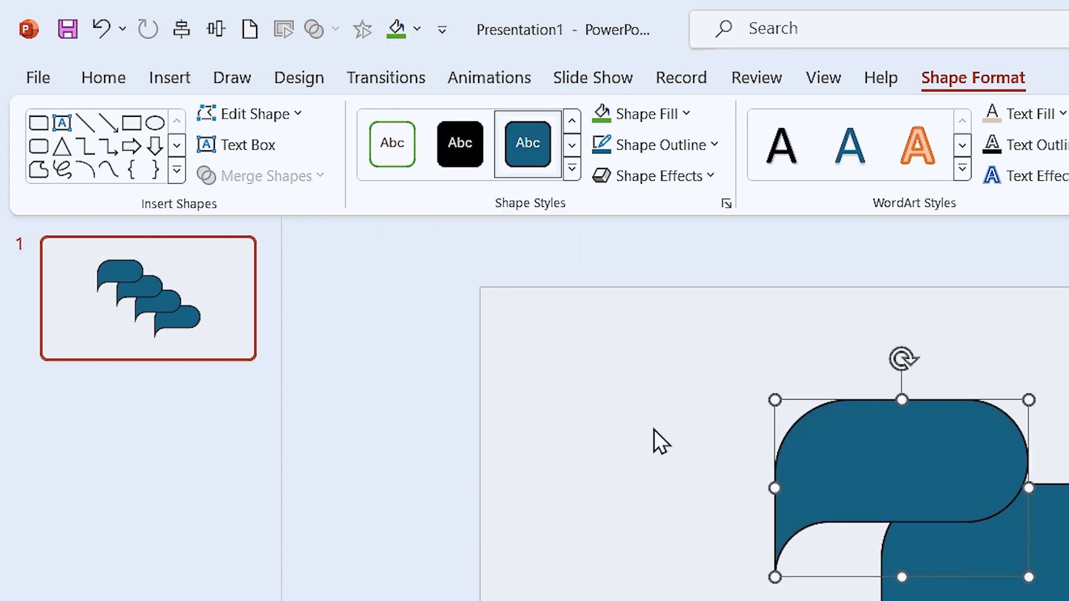
{"action": "right_click", "coordinate": [400, 43]}
{"action": "left_click", "coordinate": [453, 43]}
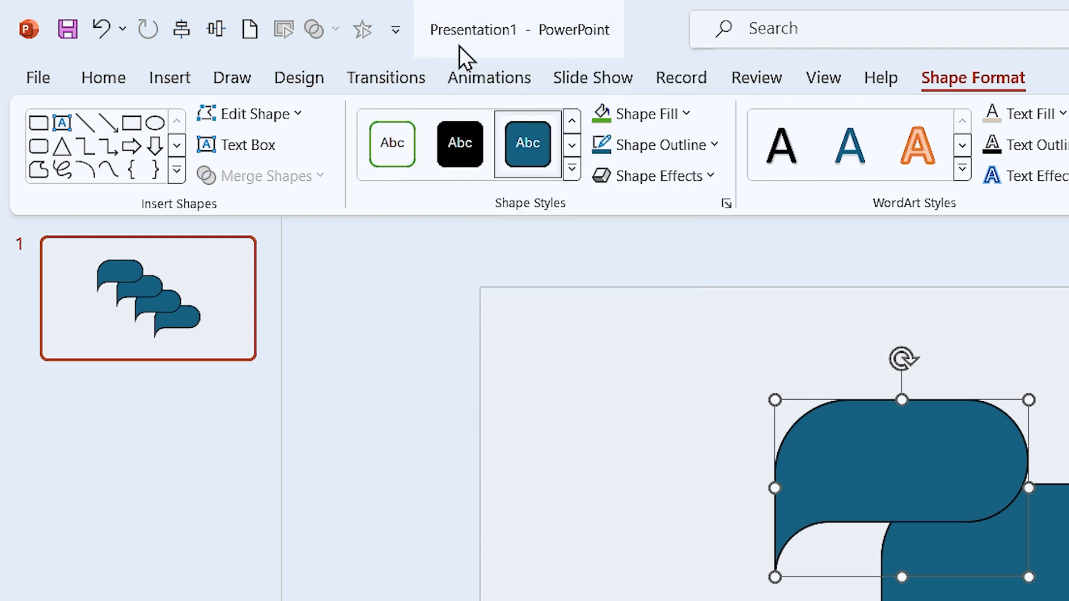
Fill the four cascading shapes with beige, orange, brown and teal, from the uppermost shape to the lowest
{"action": "left_click", "coordinate": [571, 442]}
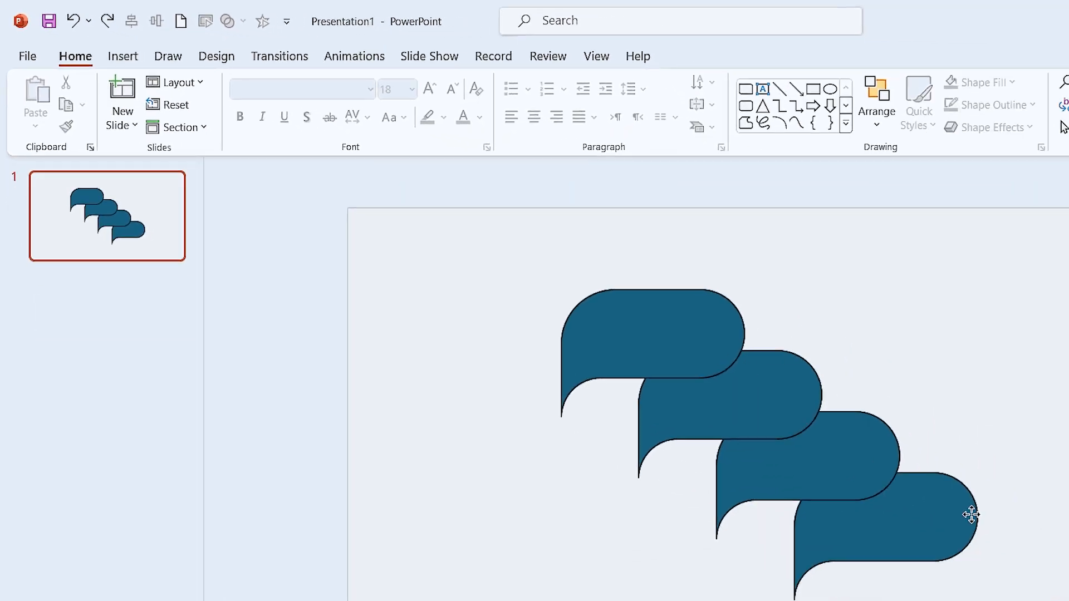
{"action": "left_click", "coordinate": [972, 515]}
{"action": "left_click", "coordinate": [688, 56]}
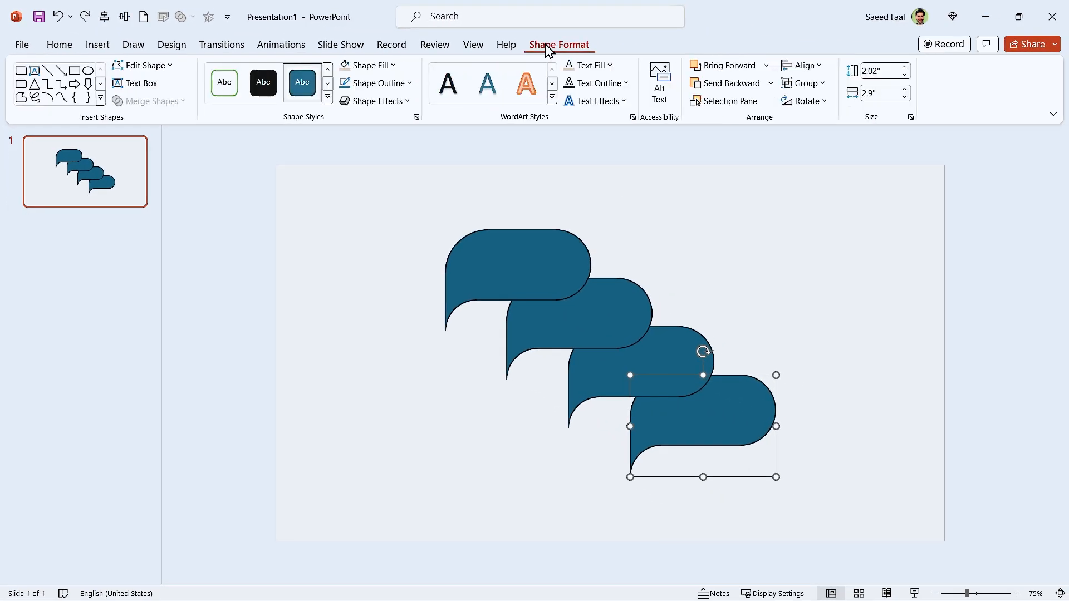
{"action": "left_click", "coordinate": [494, 88]}
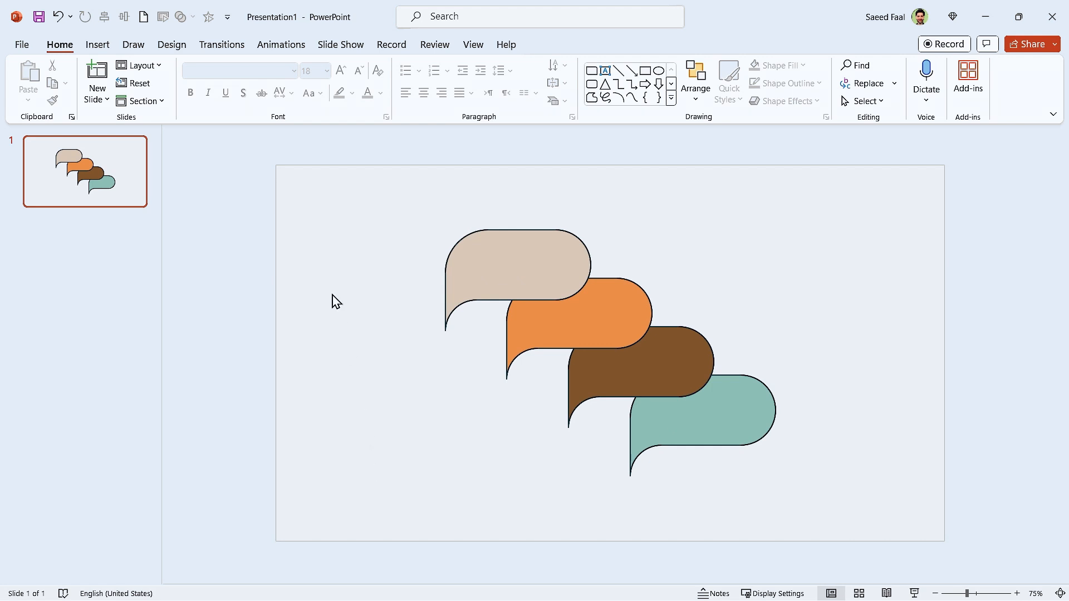
Remove the outline from all four coloured shapes
{"action": "left_click_drag", "start_coordinate": [370, 182], "coordinate": [842, 527]}
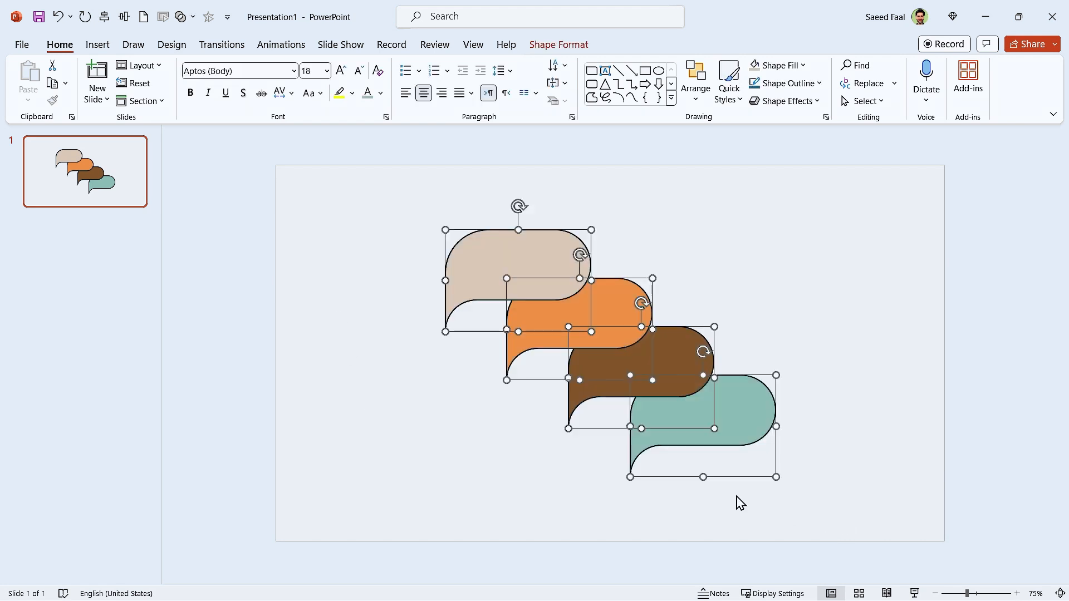
{"action": "right_click", "coordinate": [738, 411]}
{"action": "left_click", "coordinate": [774, 399]}
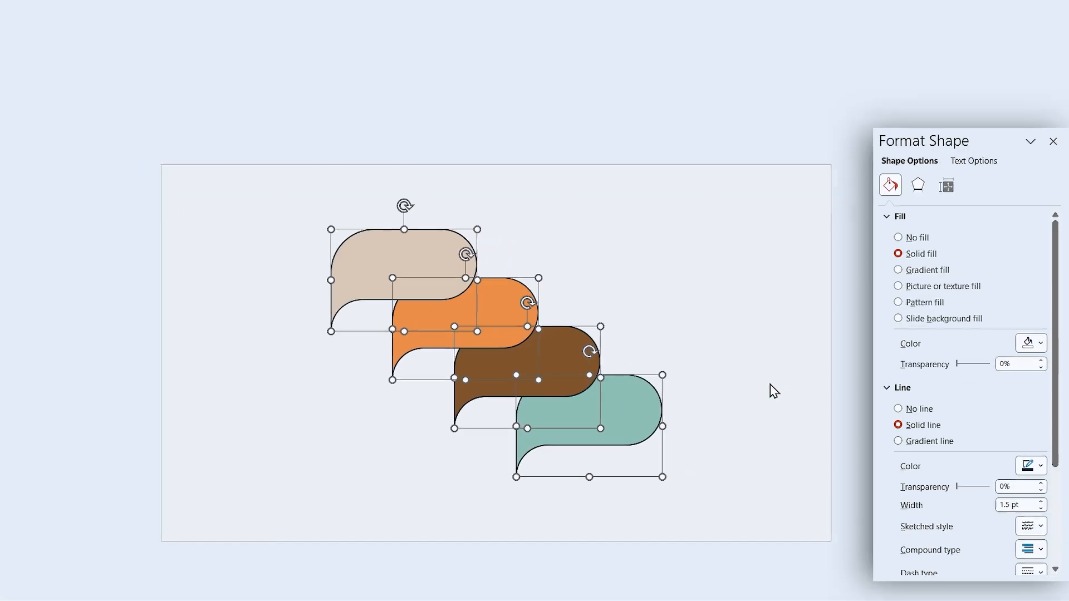
{"action": "left_click", "coordinate": [851, 397]}
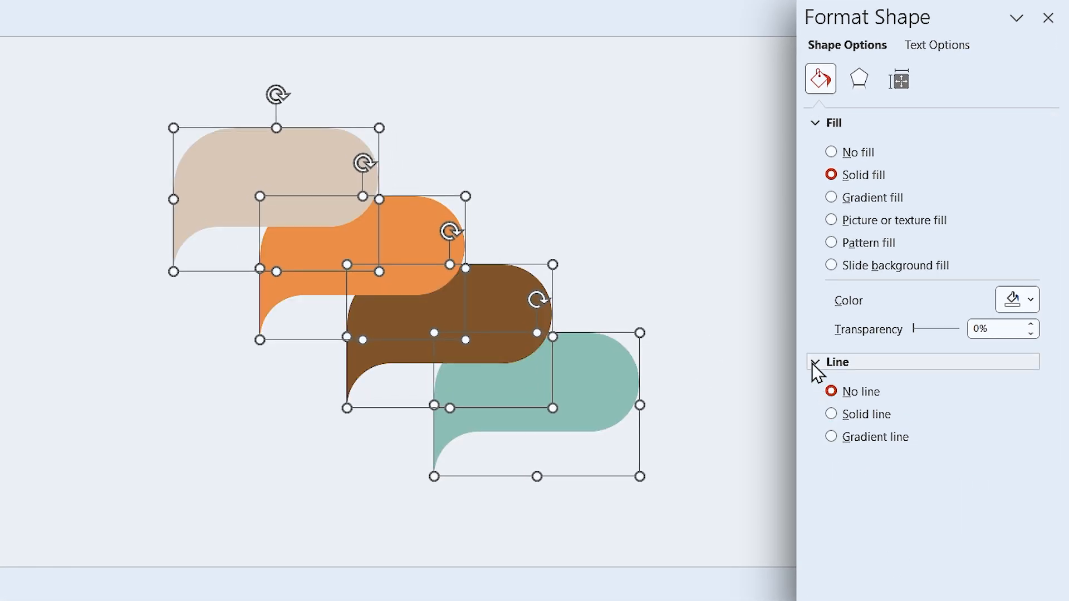
{"action": "left_click", "coordinate": [837, 370]}
Give the four shapes an outer bottom-right offset shadow with a blur of 25 pt and a distance of 12 pt
{"action": "left_click", "coordinate": [860, 79]}
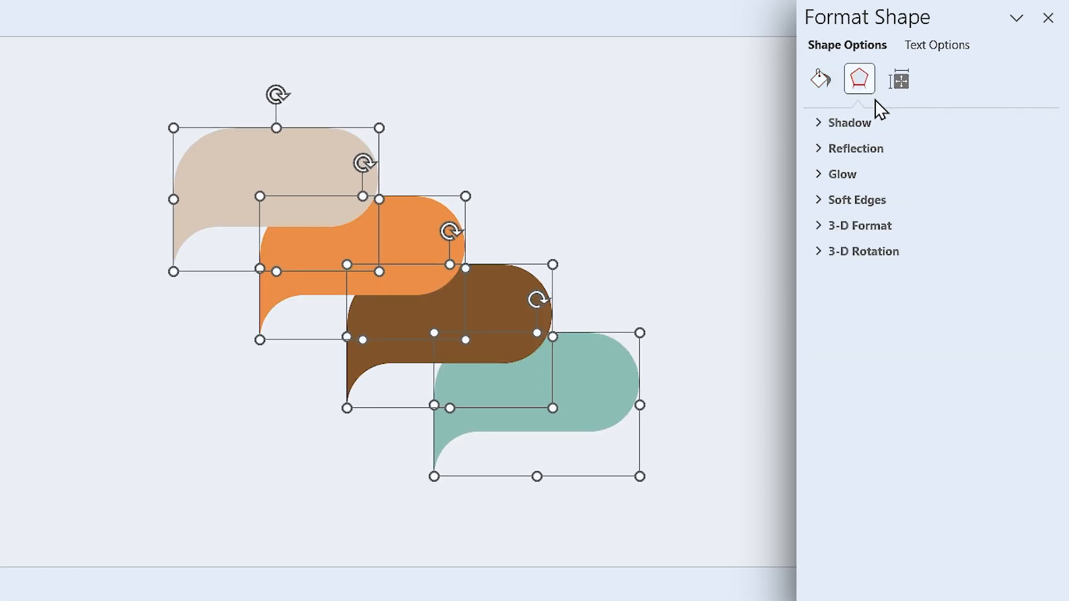
{"action": "left_click", "coordinate": [843, 123]}
{"action": "left_click", "coordinate": [1011, 159]}
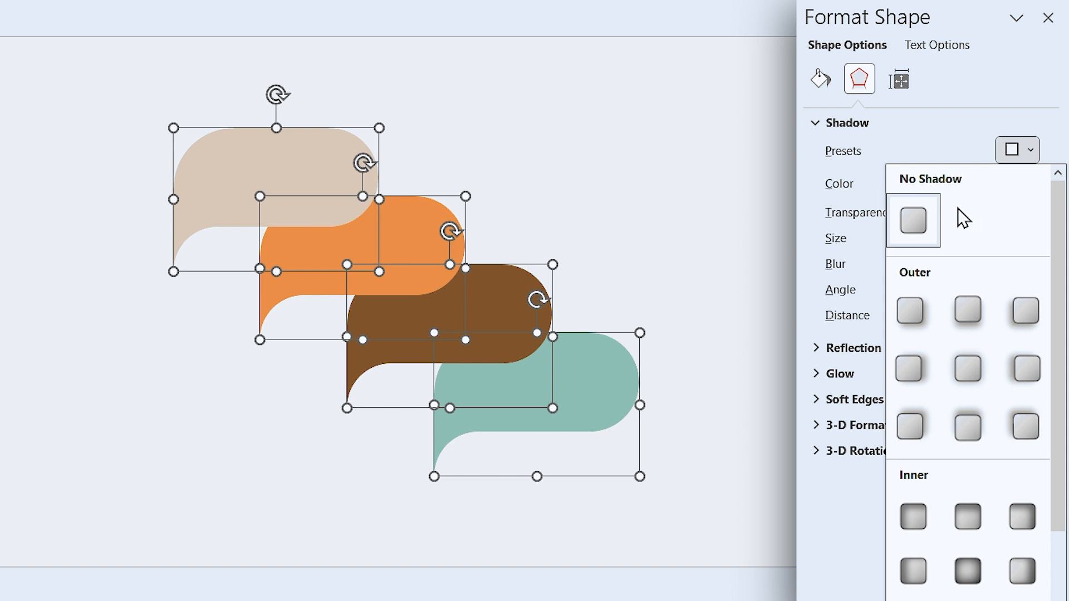
{"action": "left_click", "coordinate": [905, 312]}
{"action": "triple_click", "coordinate": [987, 264]}
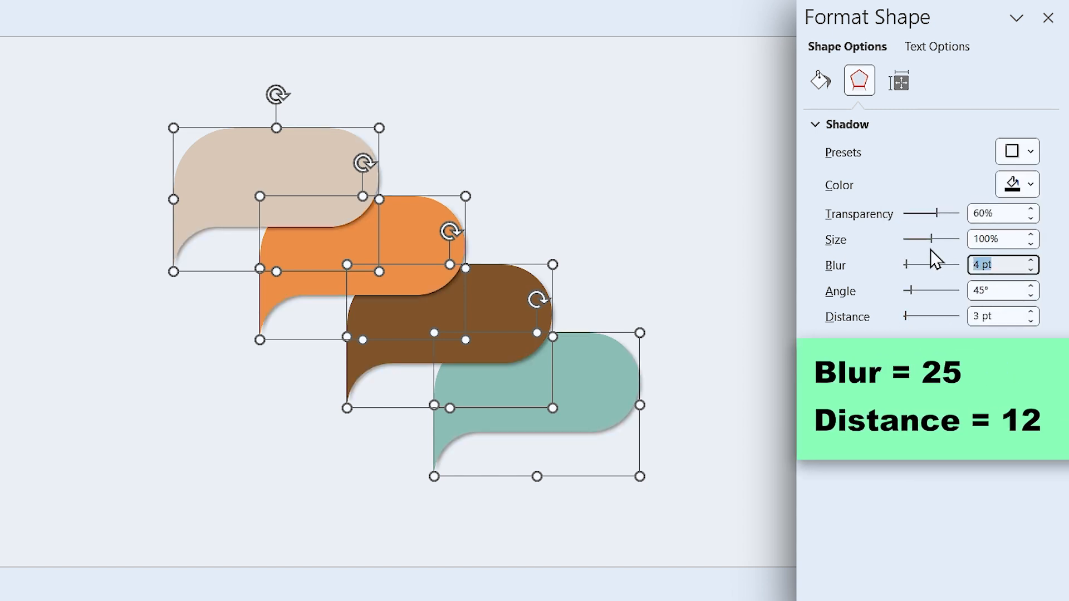
{"action": "type", "text": "25"}
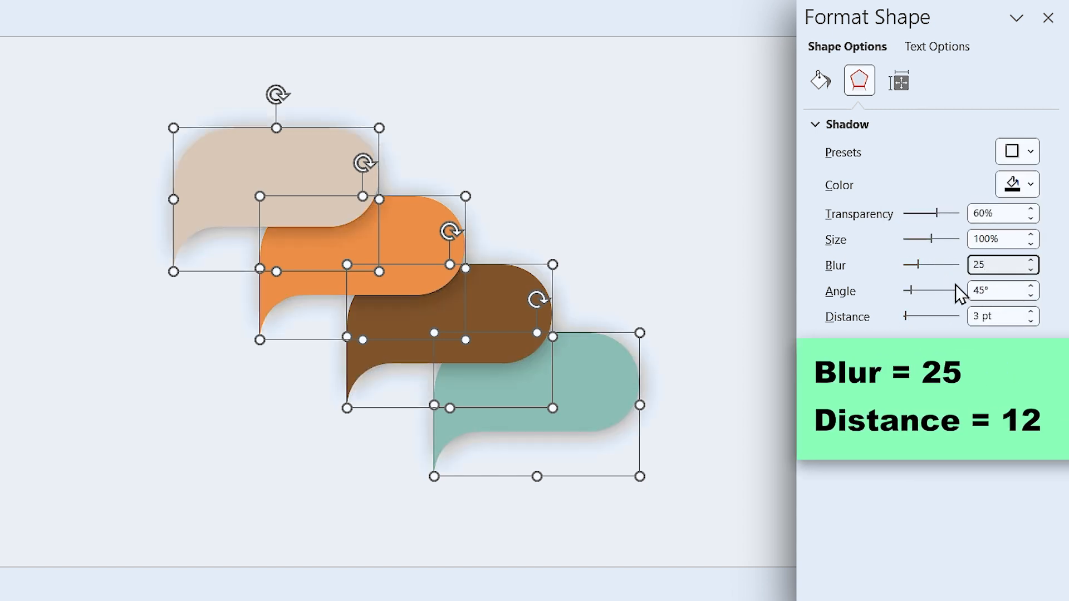
{"action": "triple_click", "coordinate": [1007, 316]}
{"action": "type", "text": "12"}
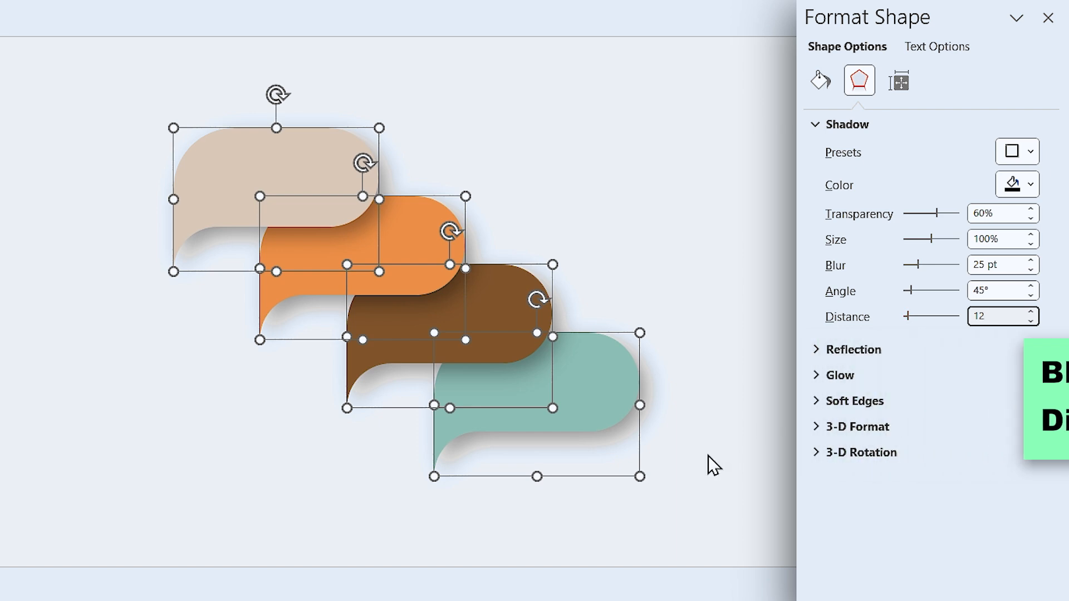
{"action": "left_click", "coordinate": [778, 436]}
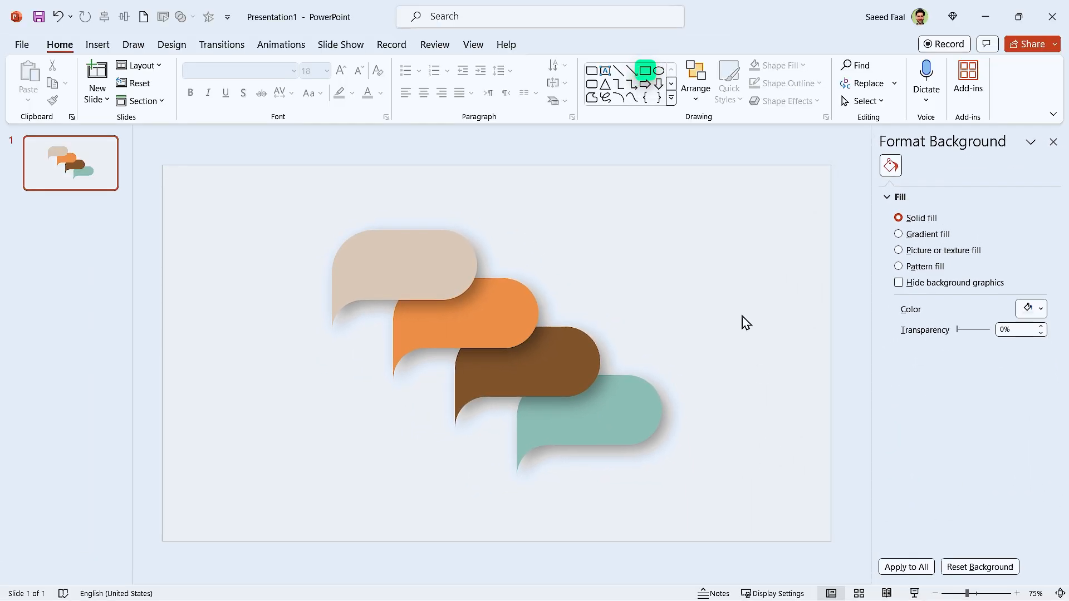
Draw a rectangle 7" high and 12.8" wide, and centre it vertically and horizontally on the slide
{"action": "left_click", "coordinate": [645, 71]}
{"action": "left_click_drag", "start_coordinate": [224, 201], "coordinate": [766, 509]}
{"action": "left_click", "coordinate": [867, 73]}
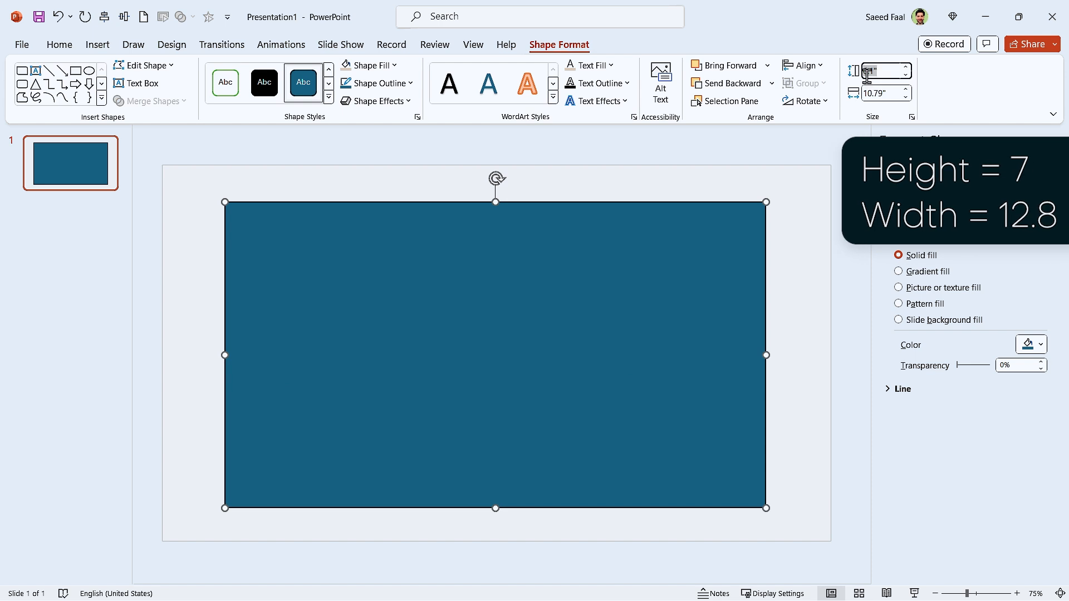
{"action": "type", "text": "7"}
{"action": "left_click", "coordinate": [886, 93]}
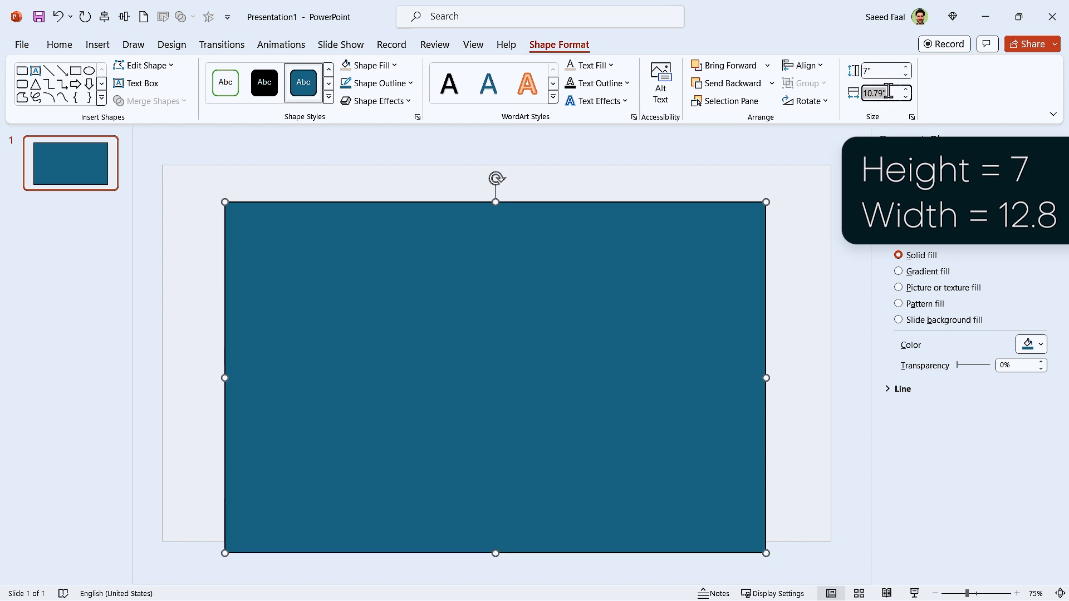
{"action": "type", "text": "12.8"}
{"action": "key", "text": "Return"}
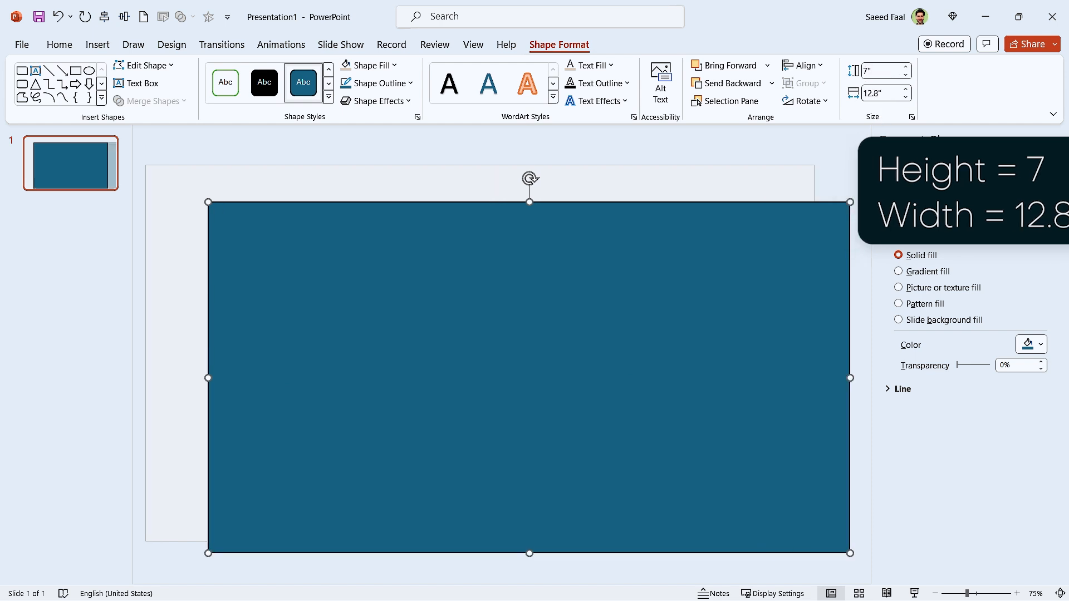
{"action": "left_click", "coordinate": [123, 17]}
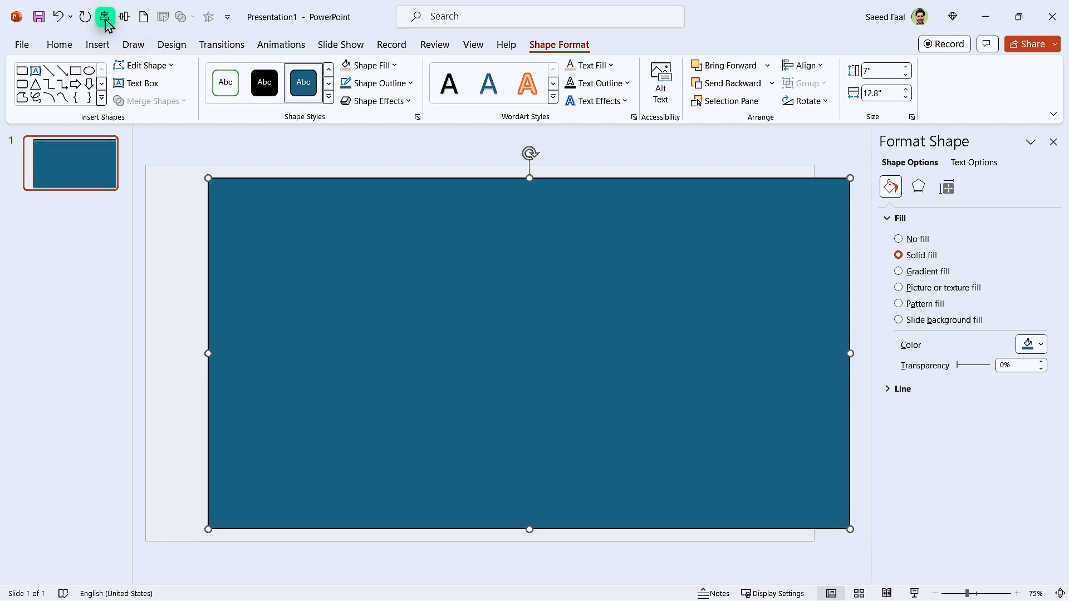
{"action": "left_click", "coordinate": [105, 17]}
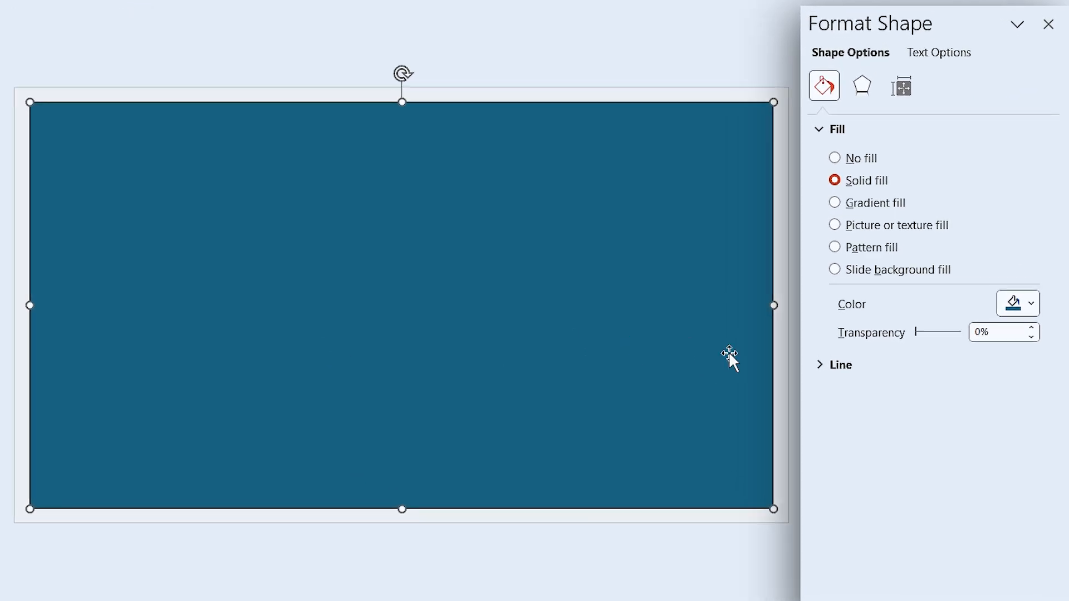
Give the rectangle a gradient fill reduced to two stops, with the end stop in black
{"action": "left_click", "coordinate": [878, 249]}
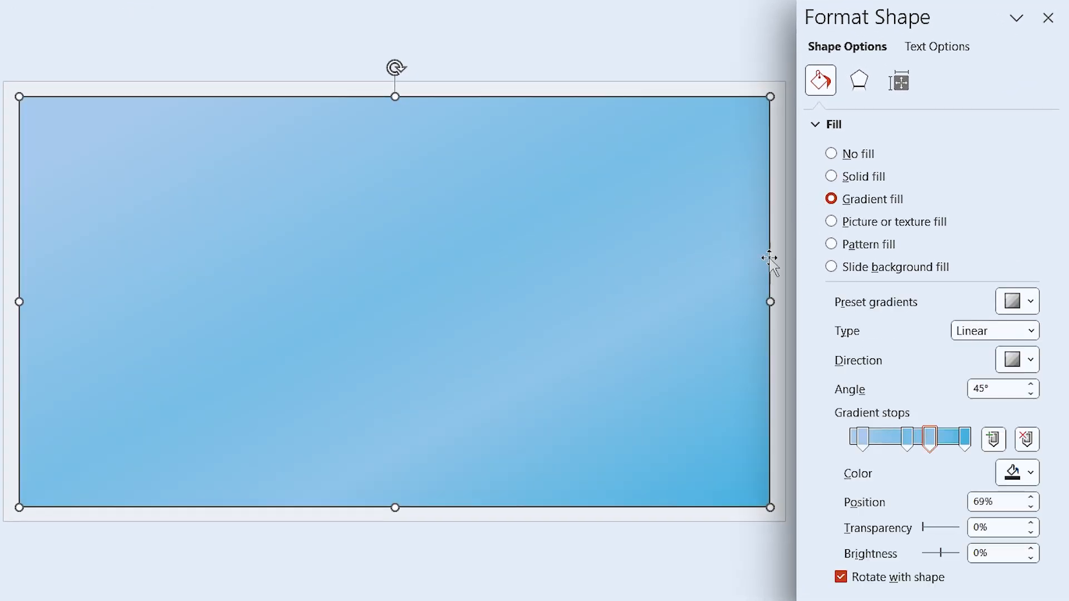
{"action": "left_click", "coordinate": [1026, 444]}
{"action": "left_click", "coordinate": [1026, 442]}
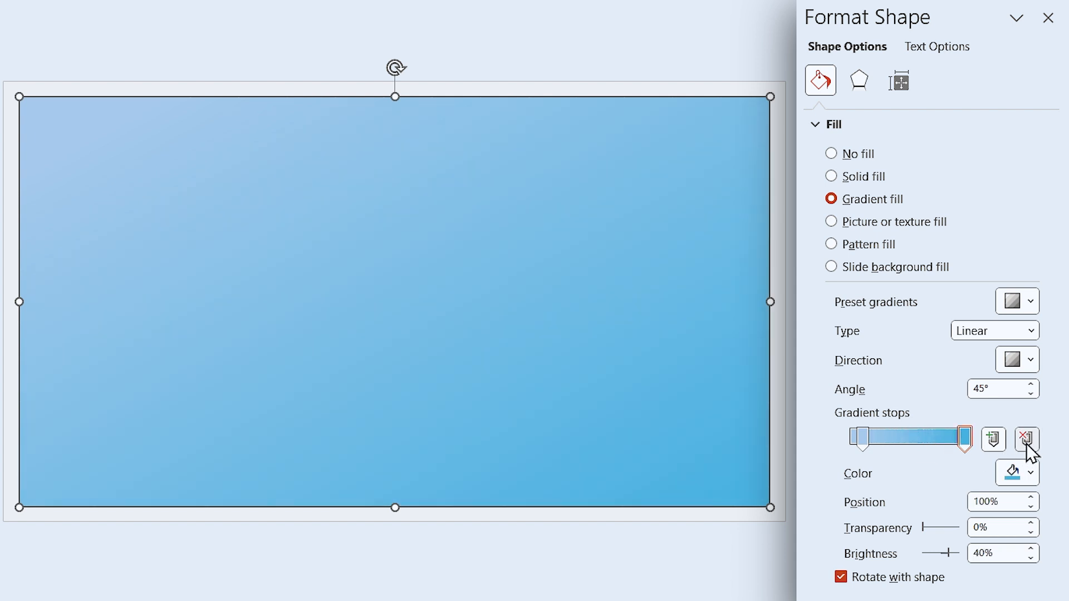
{"action": "left_click", "coordinate": [1017, 477]}
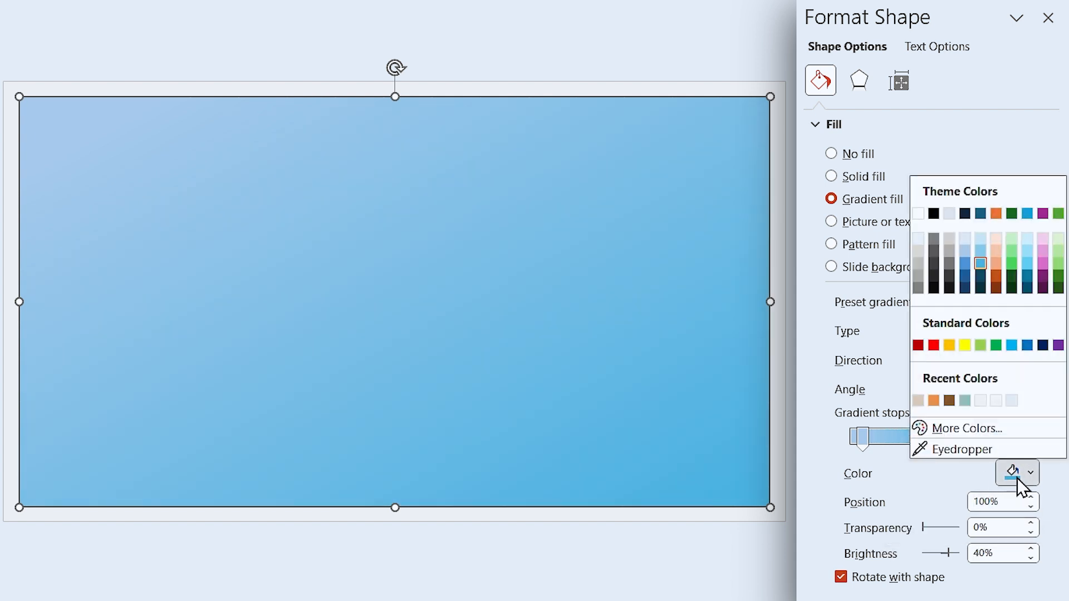
{"action": "left_click", "coordinate": [934, 213]}
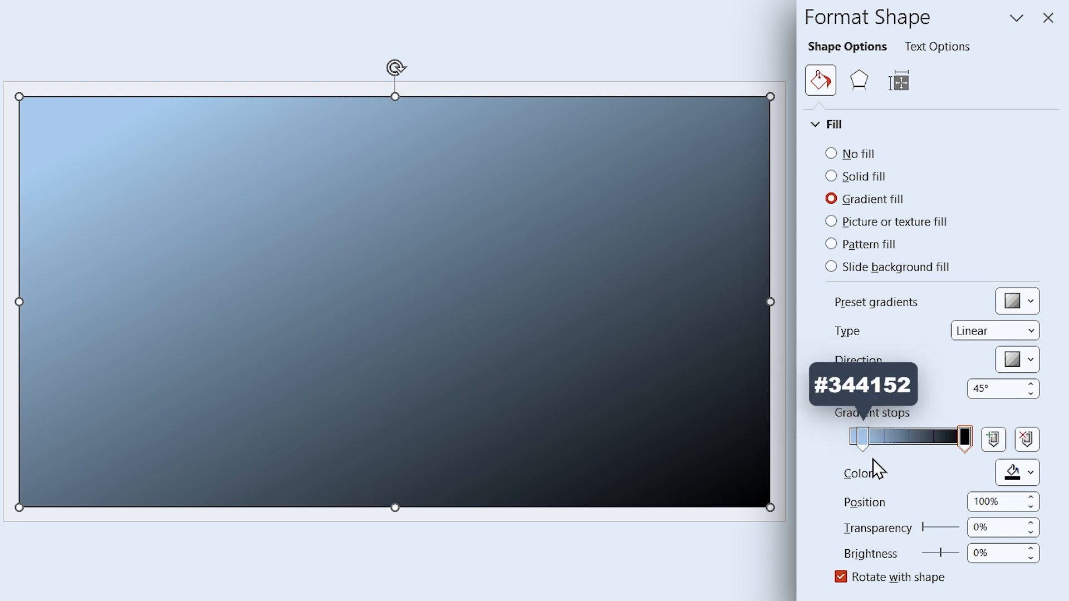
Set the rectangle's first gradient stop to the custom colour #344152
{"action": "left_click", "coordinate": [863, 441]}
{"action": "left_click", "coordinate": [1019, 474]}
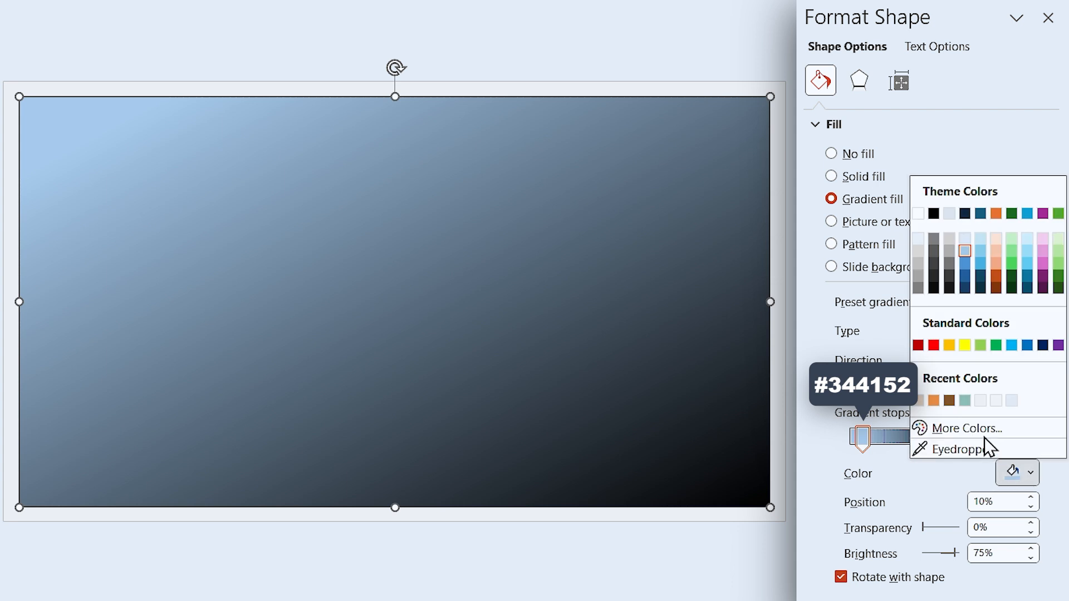
{"action": "left_click", "coordinate": [983, 432]}
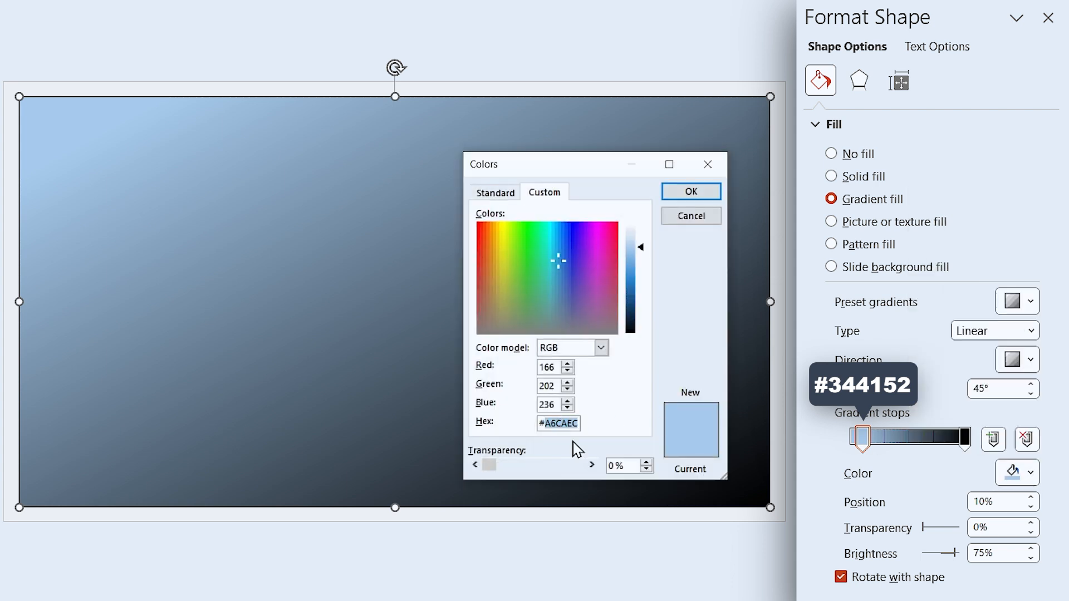
{"action": "type", "text": "344152"}
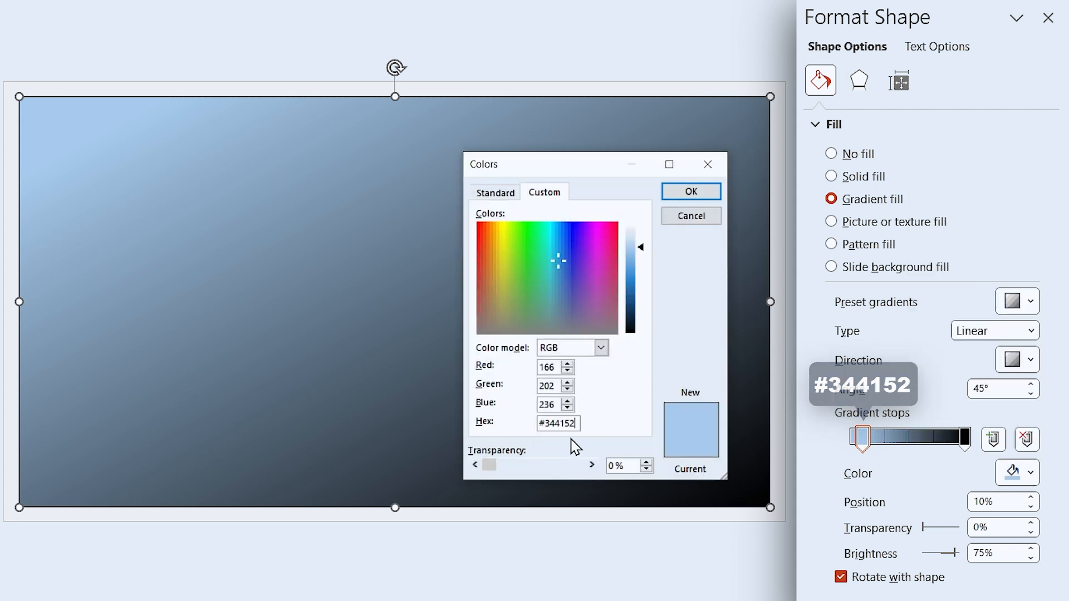
{"action": "left_click", "coordinate": [674, 197]}
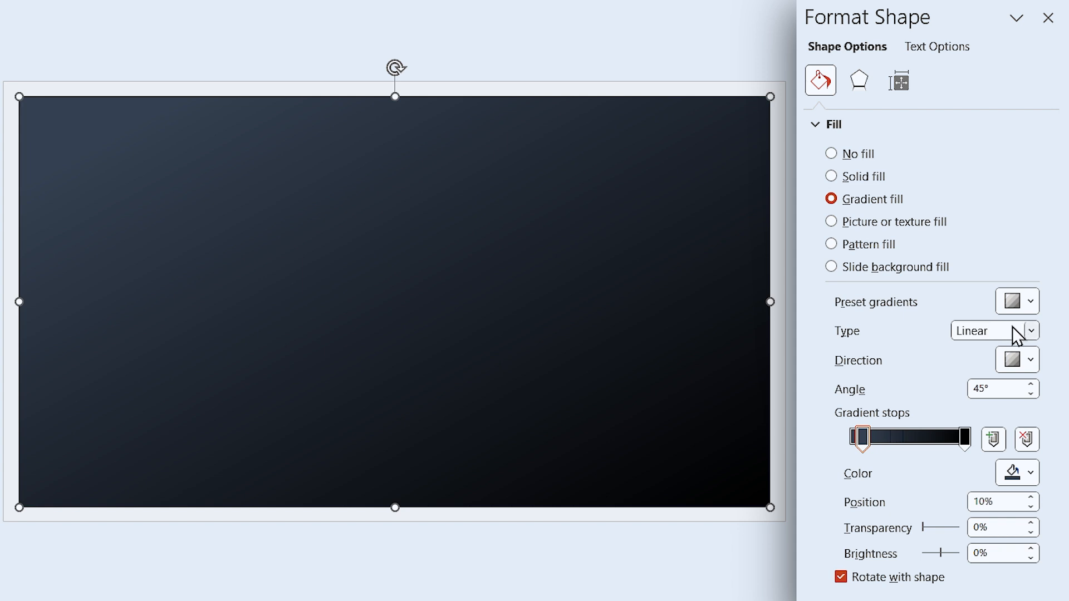
Change the rectangle's gradient type to Radial with the direction from the centre
{"action": "left_click", "coordinate": [1013, 331]}
{"action": "left_click", "coordinate": [976, 368]}
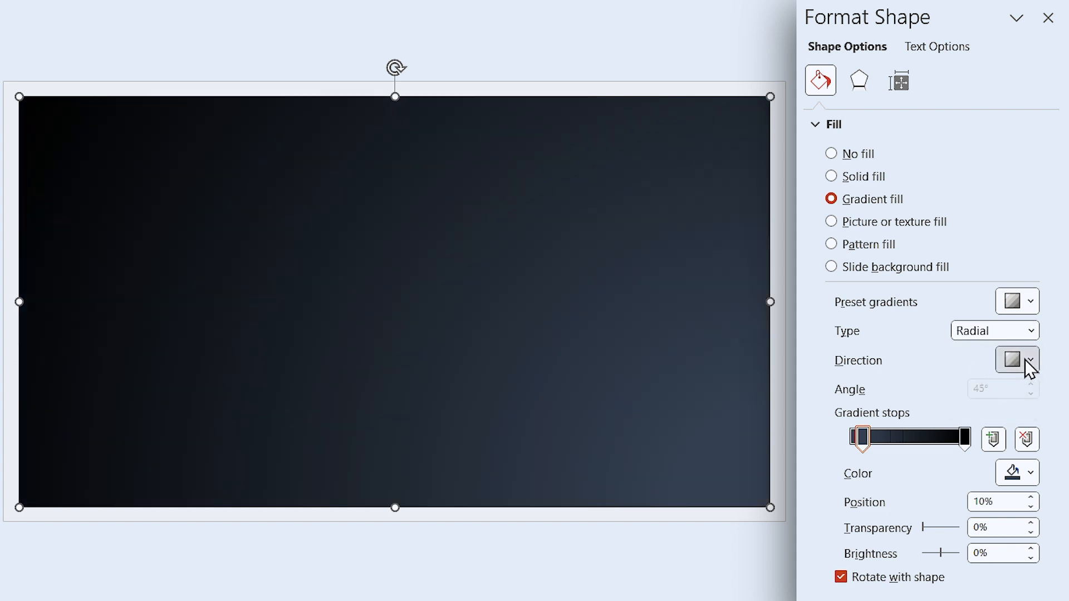
{"action": "left_click", "coordinate": [1025, 360]}
{"action": "left_click", "coordinate": [941, 403]}
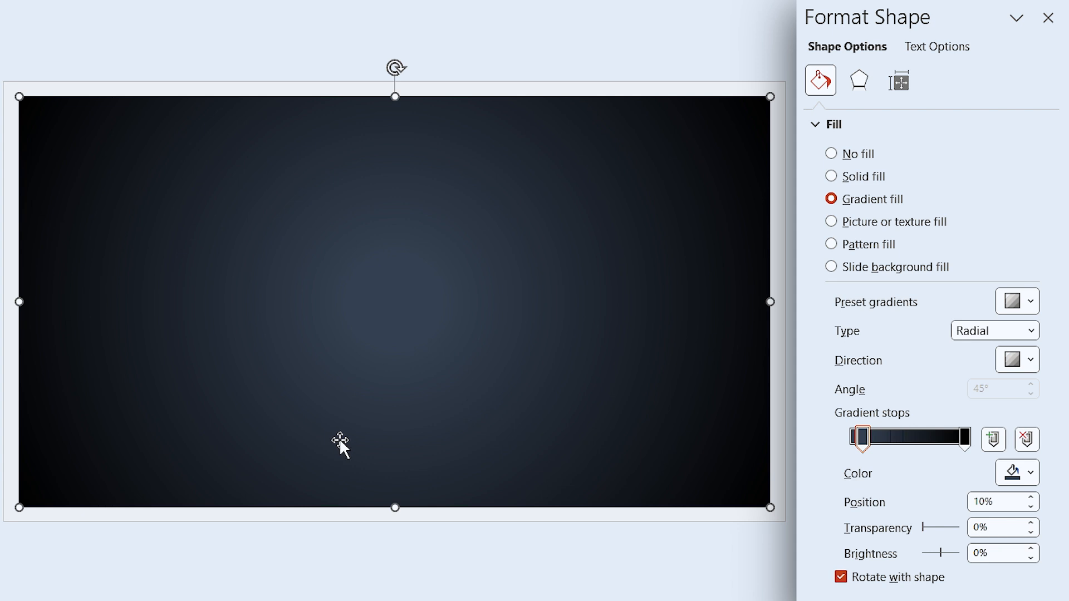
Apply a centred outer shadow with a 20 pt blur to the rectangle, and send it to the back behind the shapes
{"action": "left_click", "coordinate": [862, 85]}
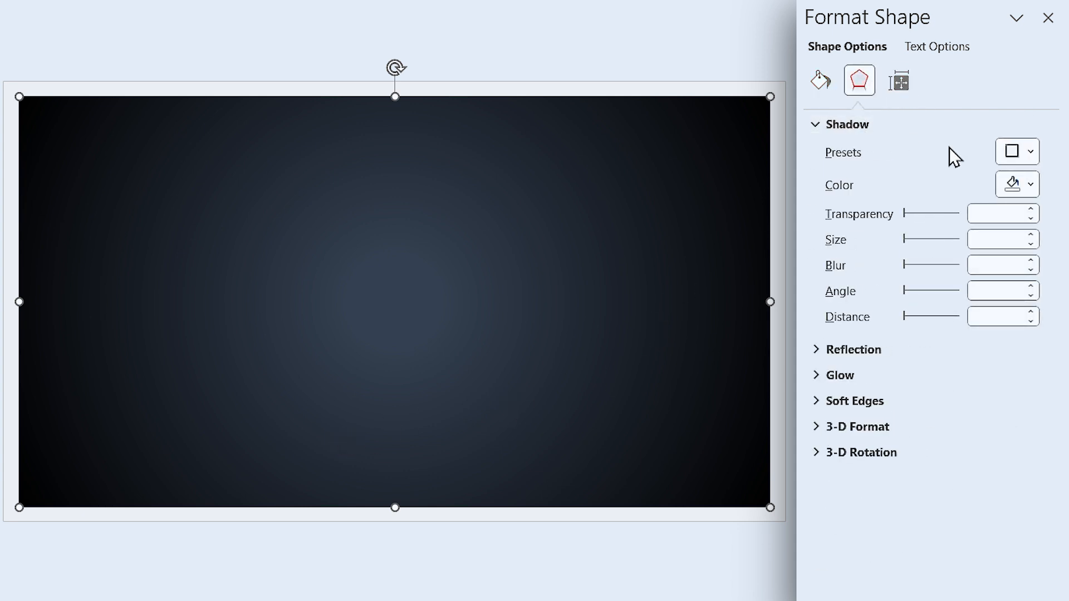
{"action": "left_click", "coordinate": [1018, 151]}
{"action": "left_click", "coordinate": [981, 376]}
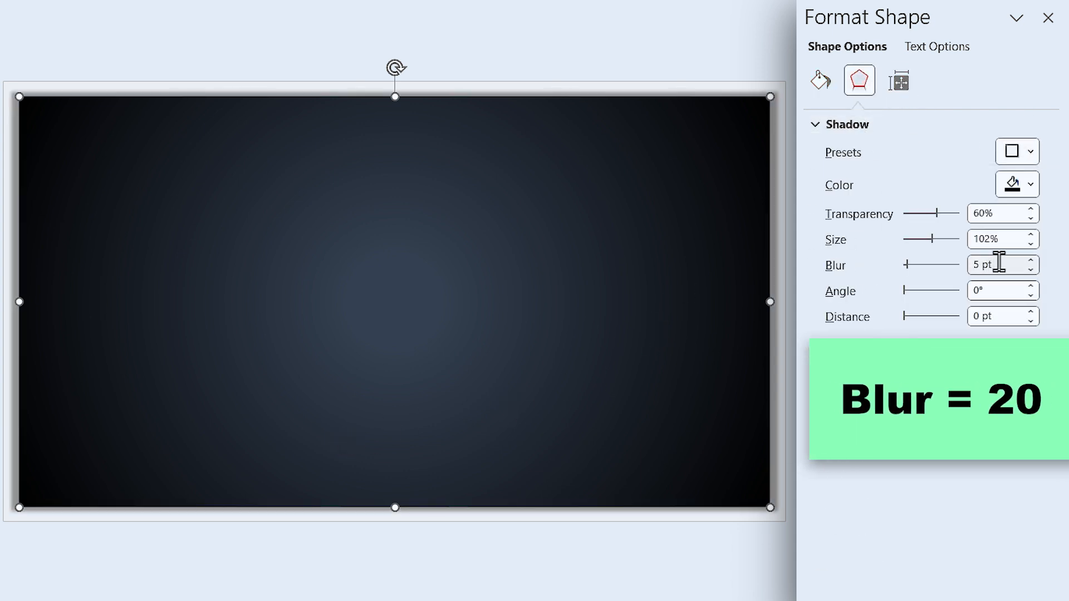
{"action": "left_click_drag", "start_coordinate": [997, 266], "coordinate": [913, 272]}
{"action": "type", "text": "20"}
{"action": "key", "text": "Return"}
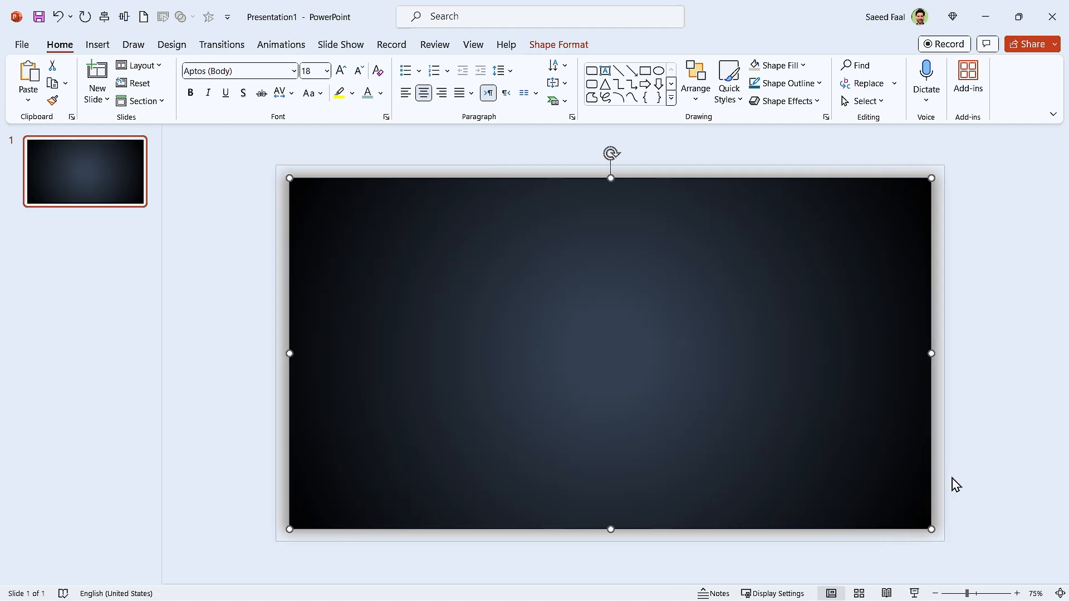
{"action": "right_click", "coordinate": [609, 415]}
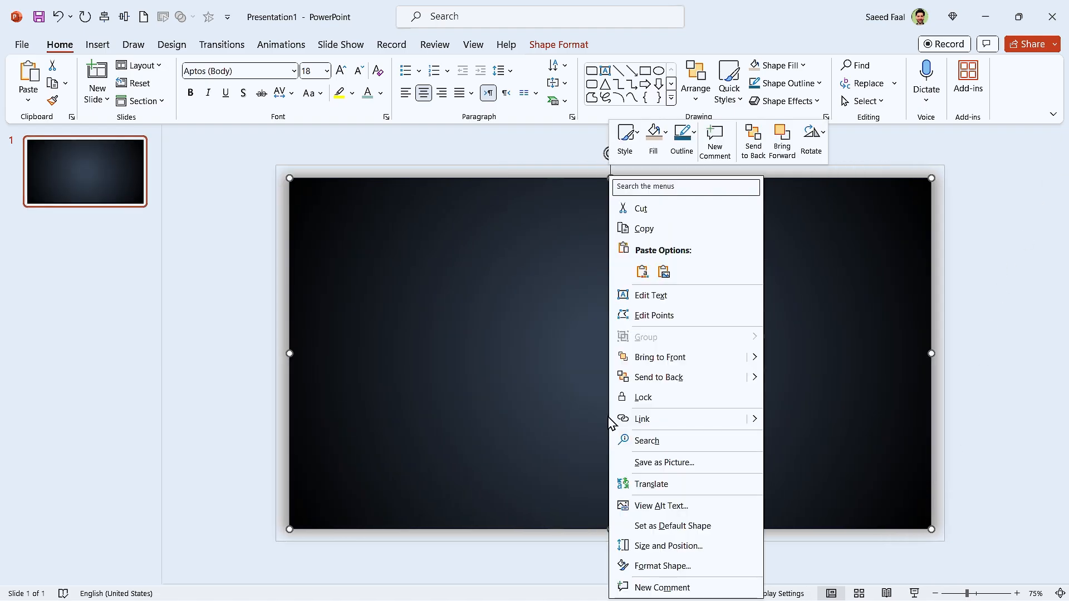
{"action": "left_click", "coordinate": [638, 386]}
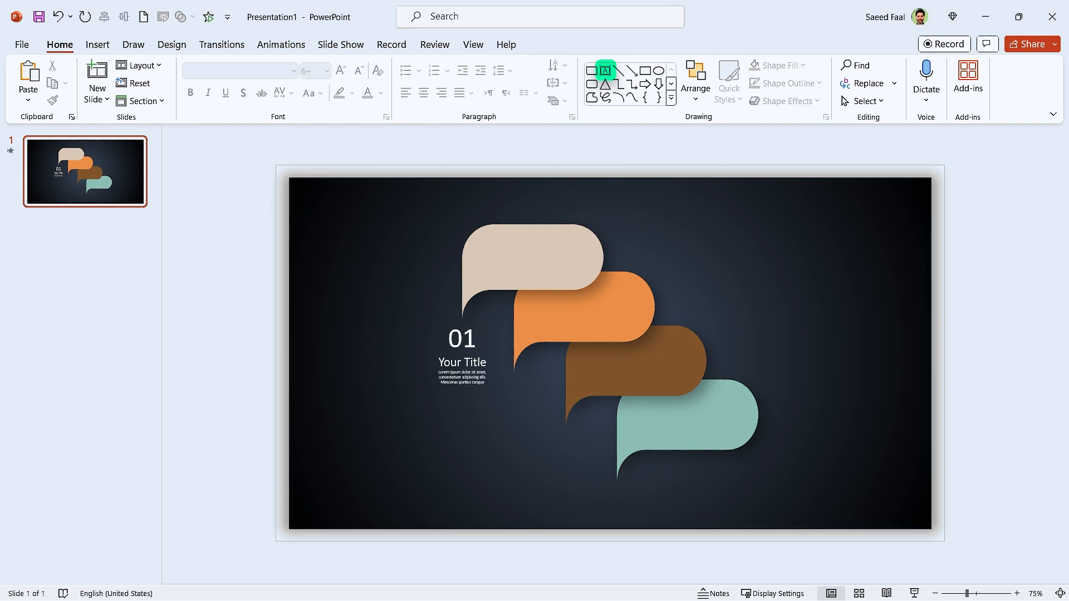